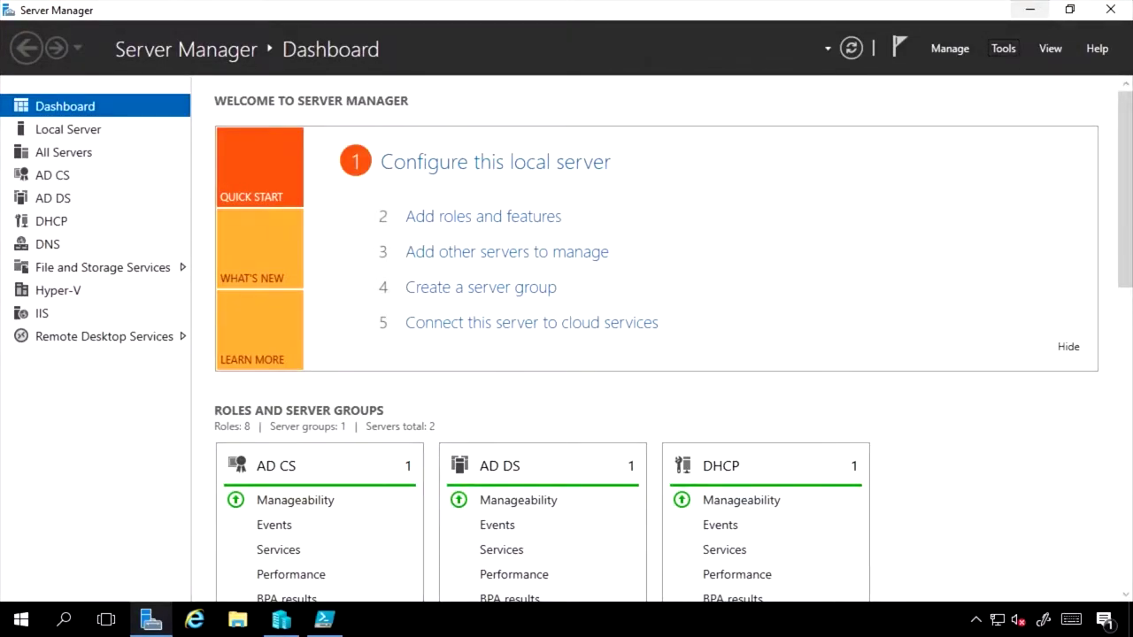
Open the Manage menu in the Server Manager title bar
click(949, 49)
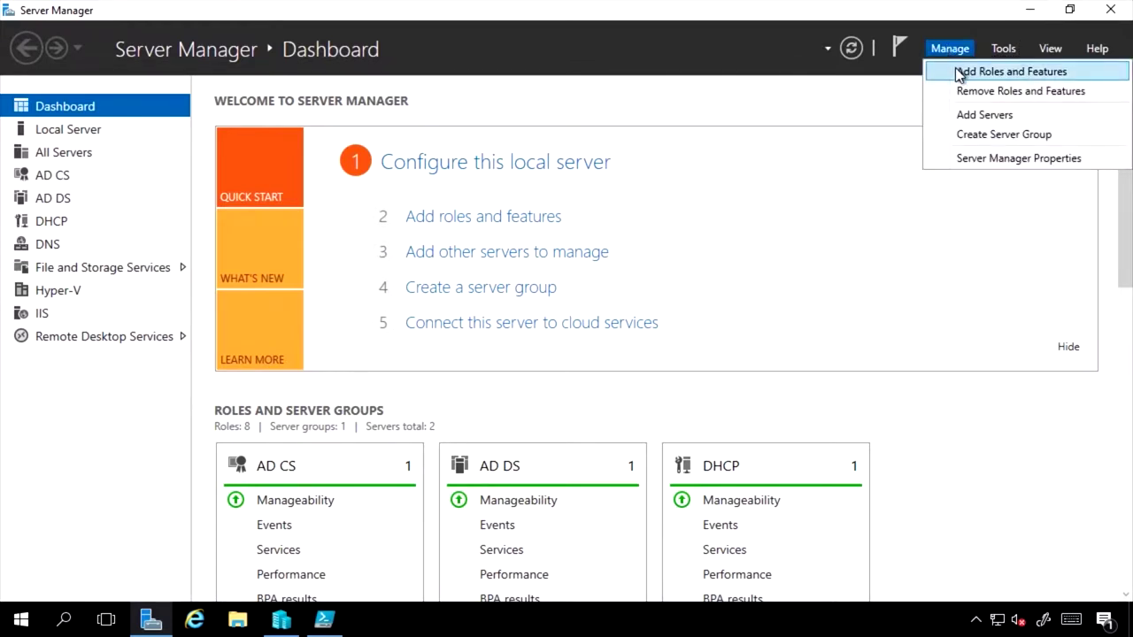
Run Add Roles and Features on the local server, skipping roles, to install Windows Server Backup
click(957, 71)
click(506, 501)
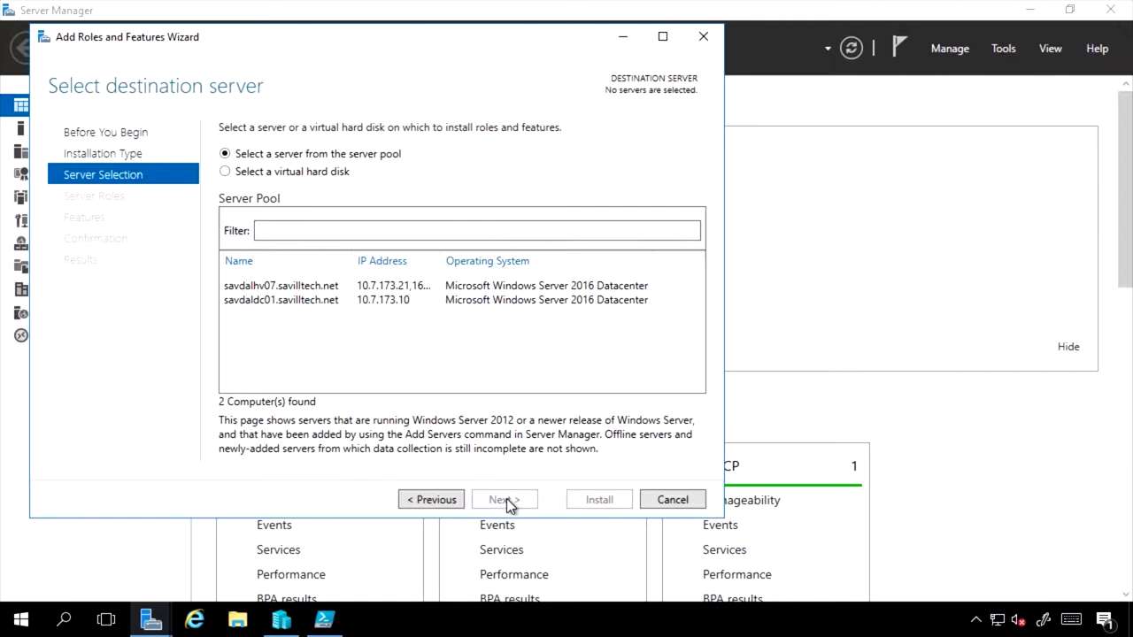
click(268, 286)
click(506, 500)
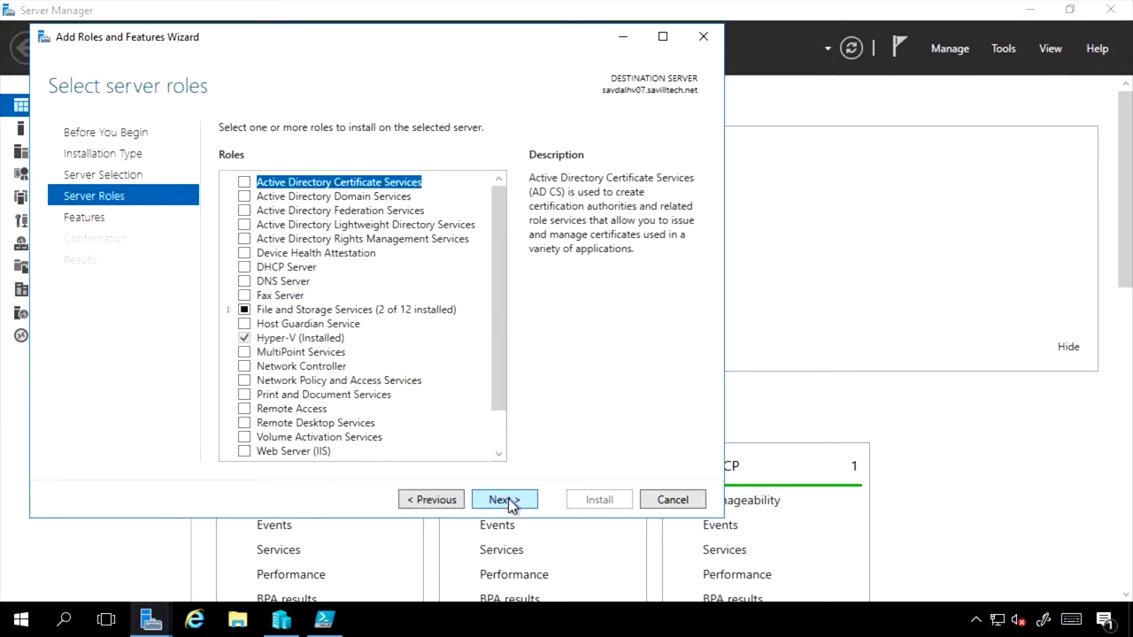
click(506, 500)
scroll(501, 257, down, 2)
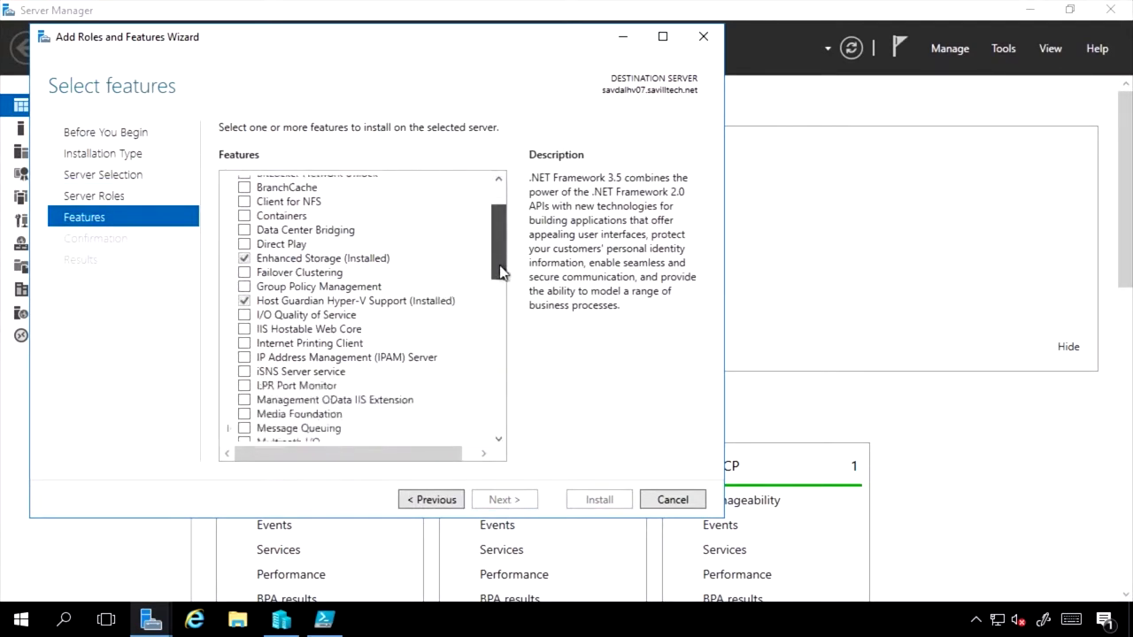
scroll(500, 270, down, 12)
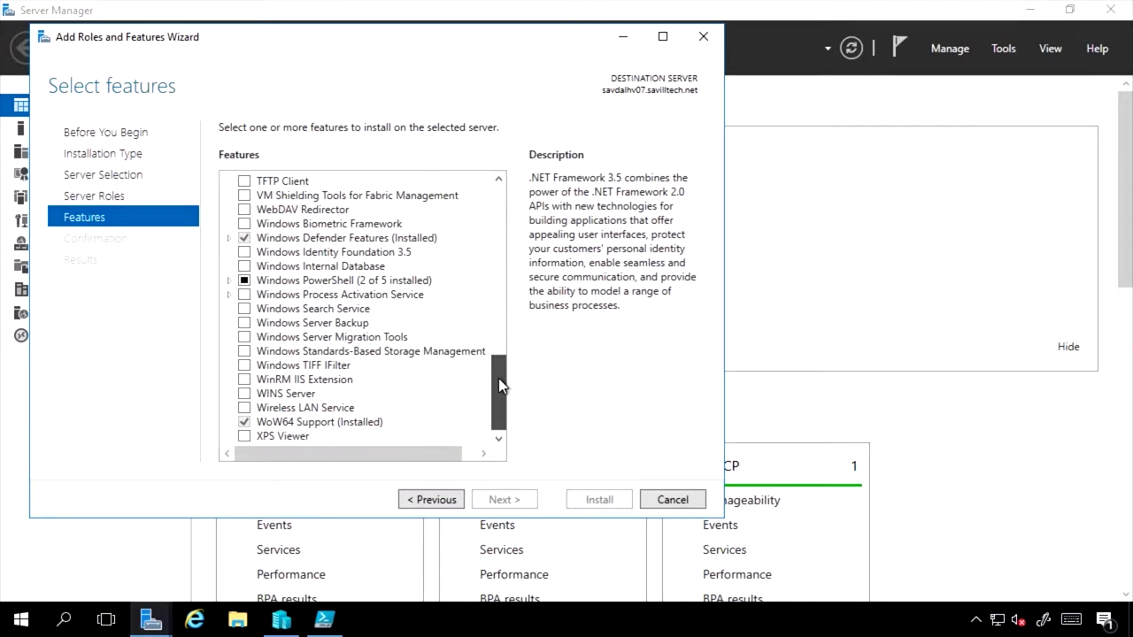
click(245, 324)
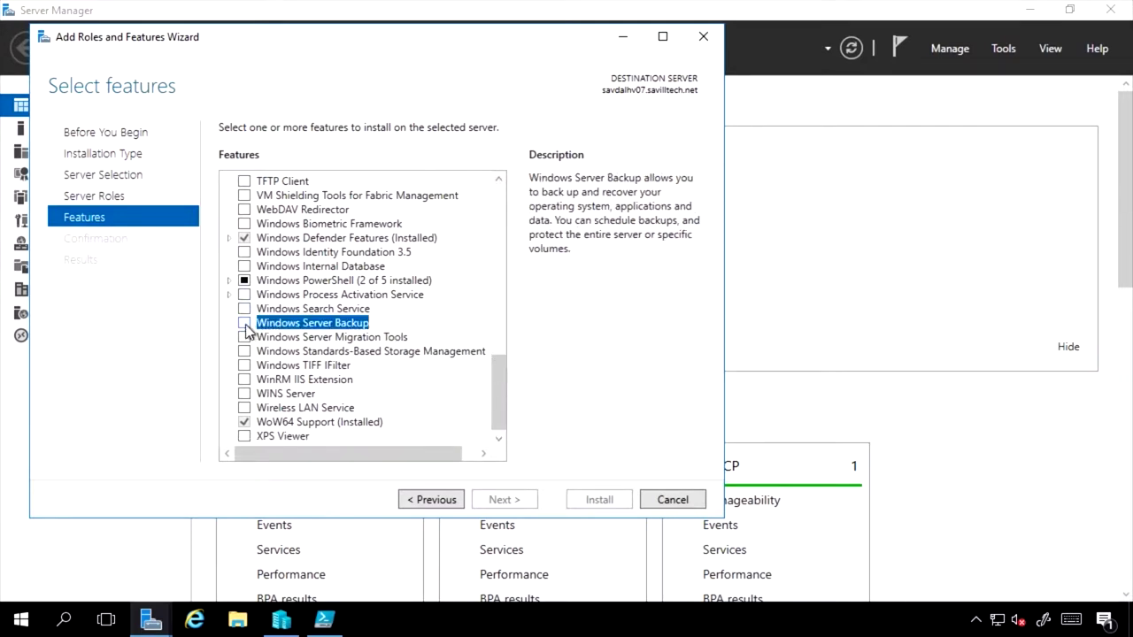
click(504, 500)
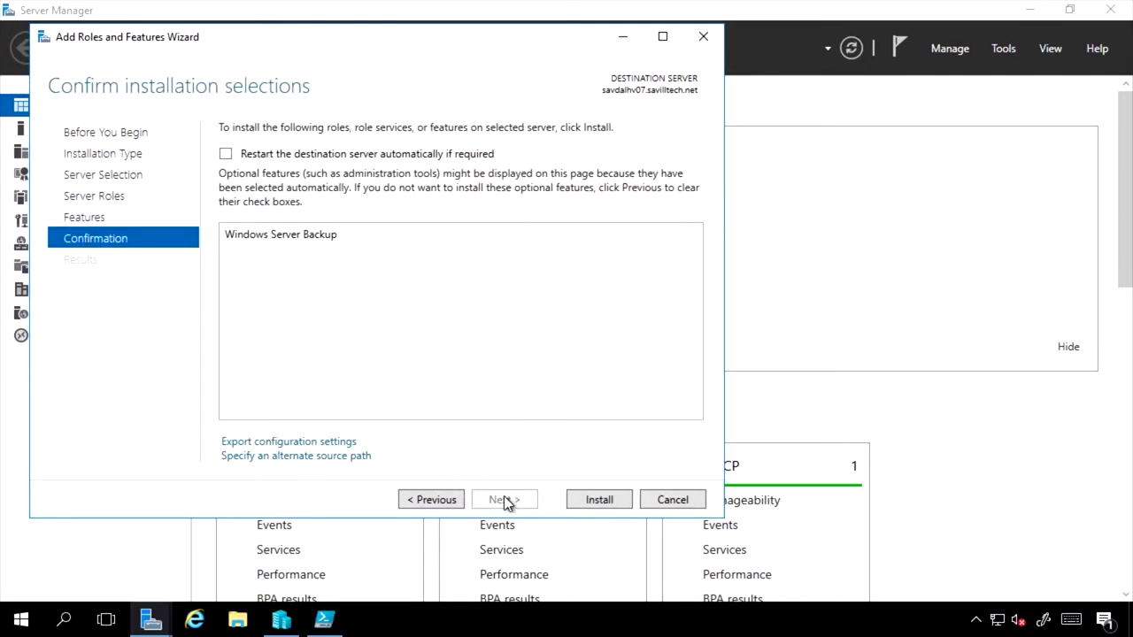
click(608, 499)
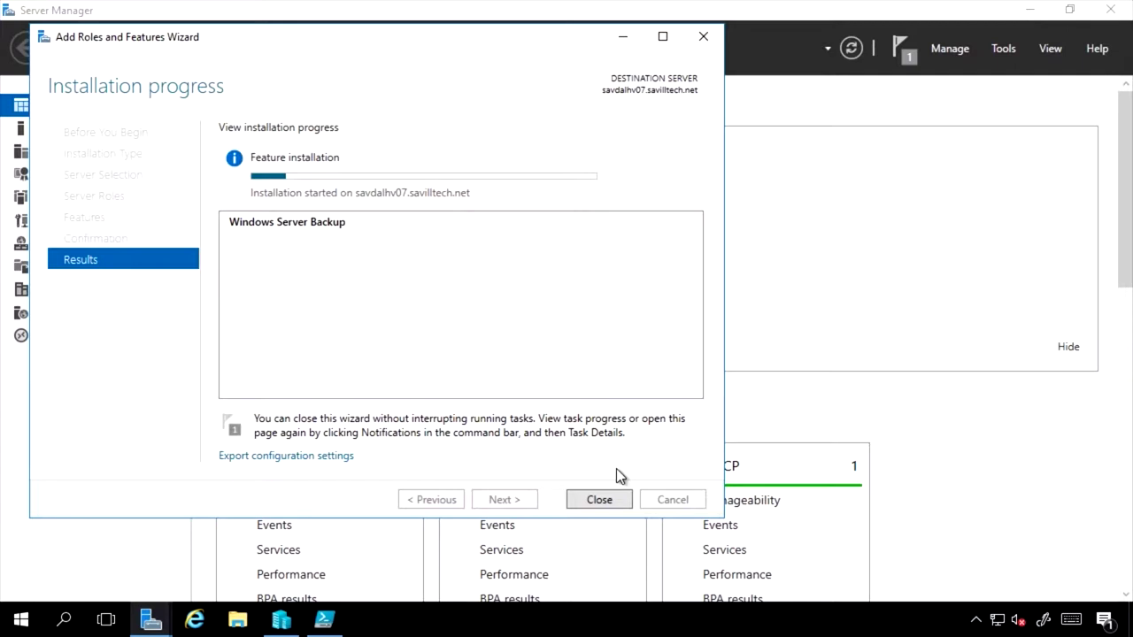
click(607, 501)
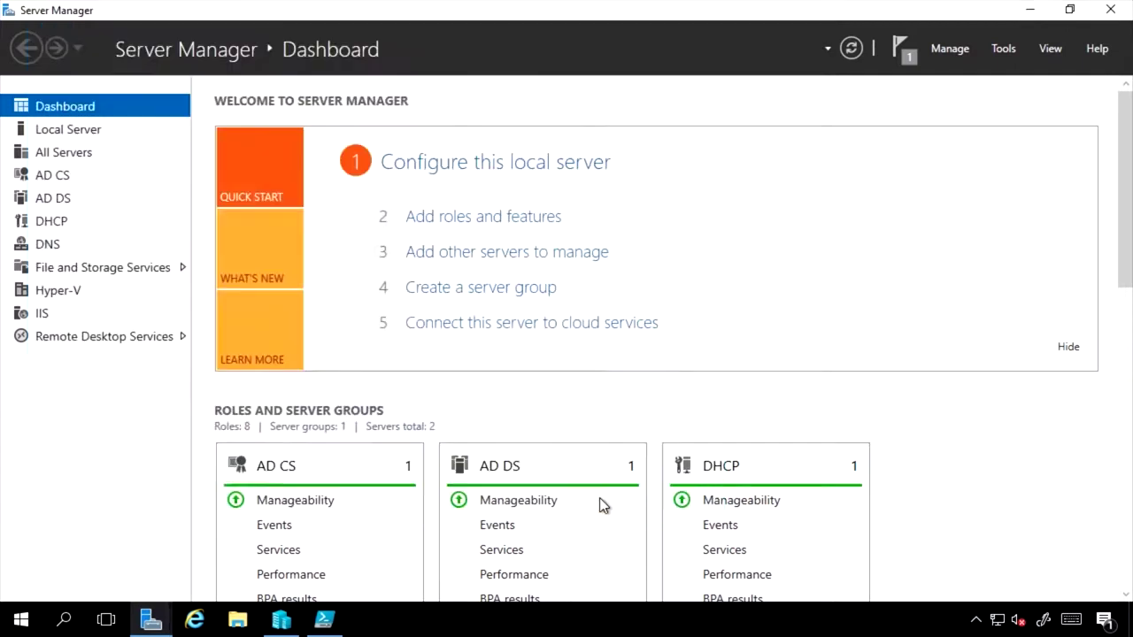
Launch Windows Server Backup from Tools and show the Local Backup overview
click(1002, 47)
scroll(980, 263, down, 1)
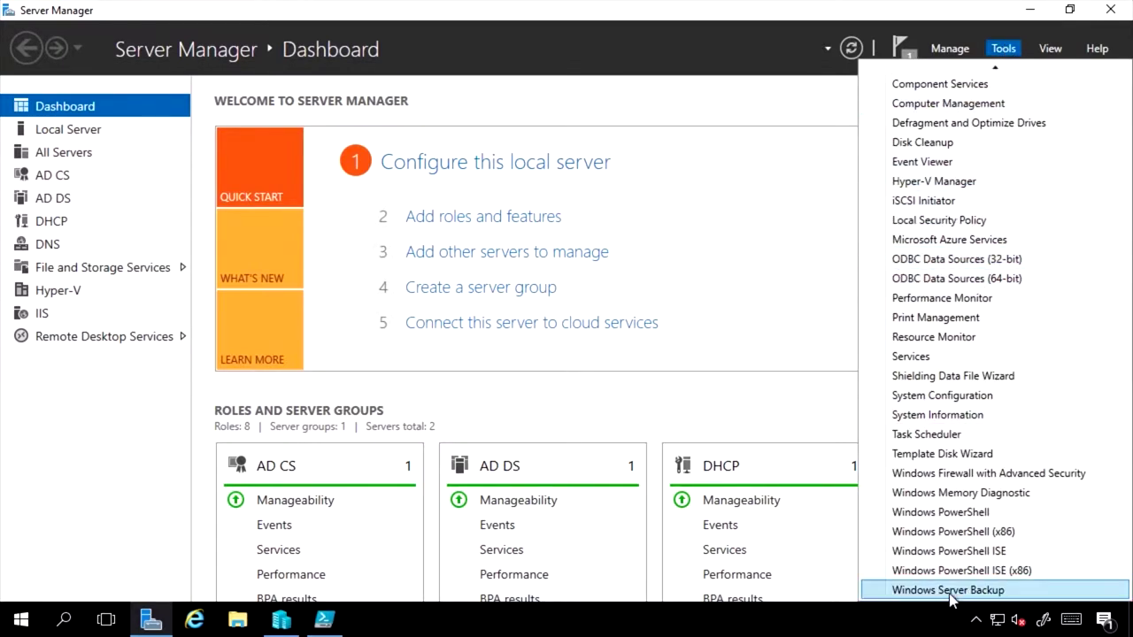
click(948, 590)
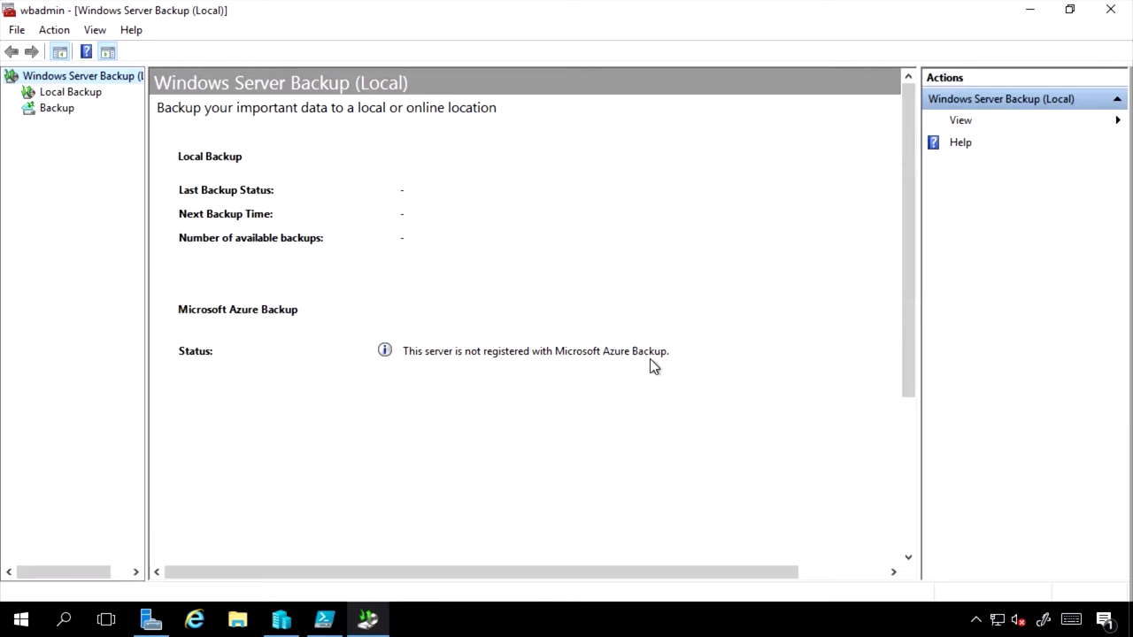
click(76, 93)
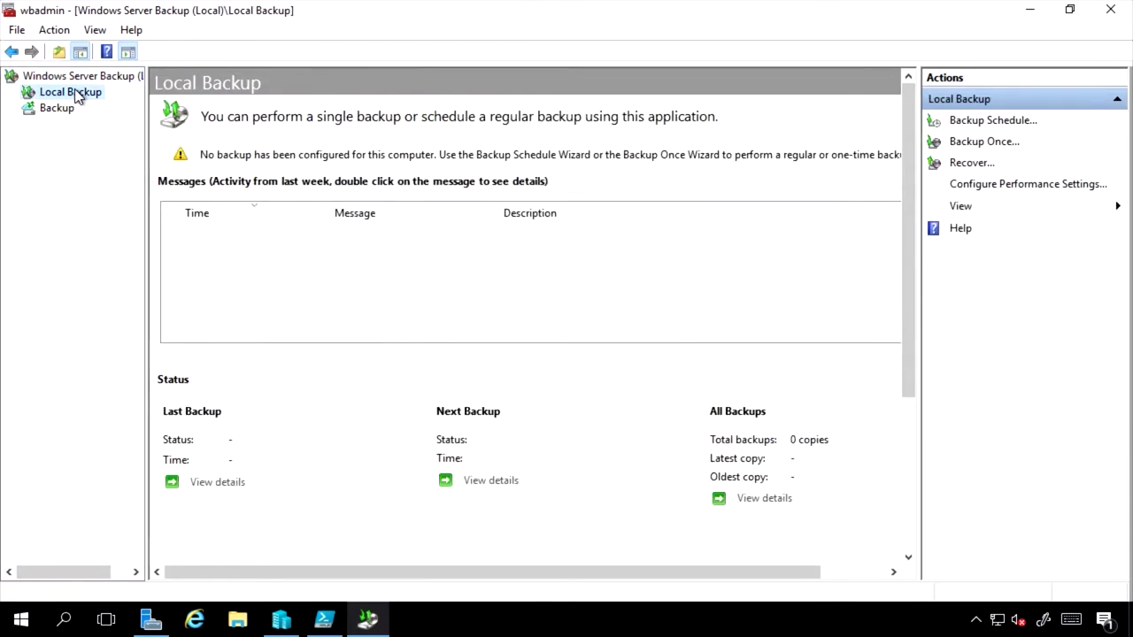
Start a backup schedule using a Custom configuration and reach item selection
click(990, 122)
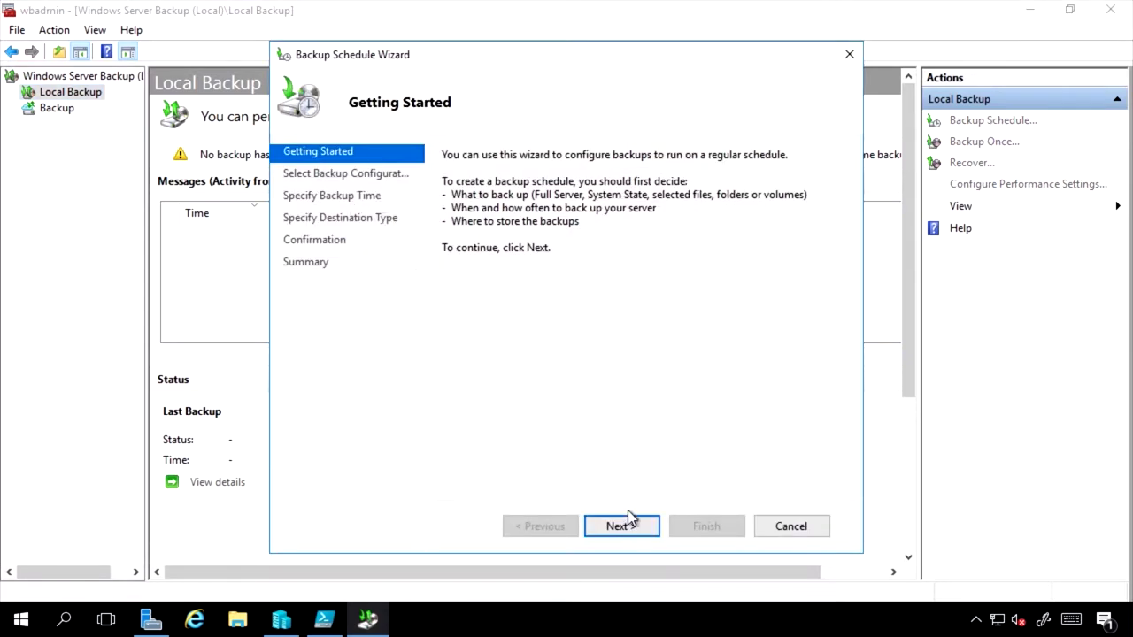
click(622, 524)
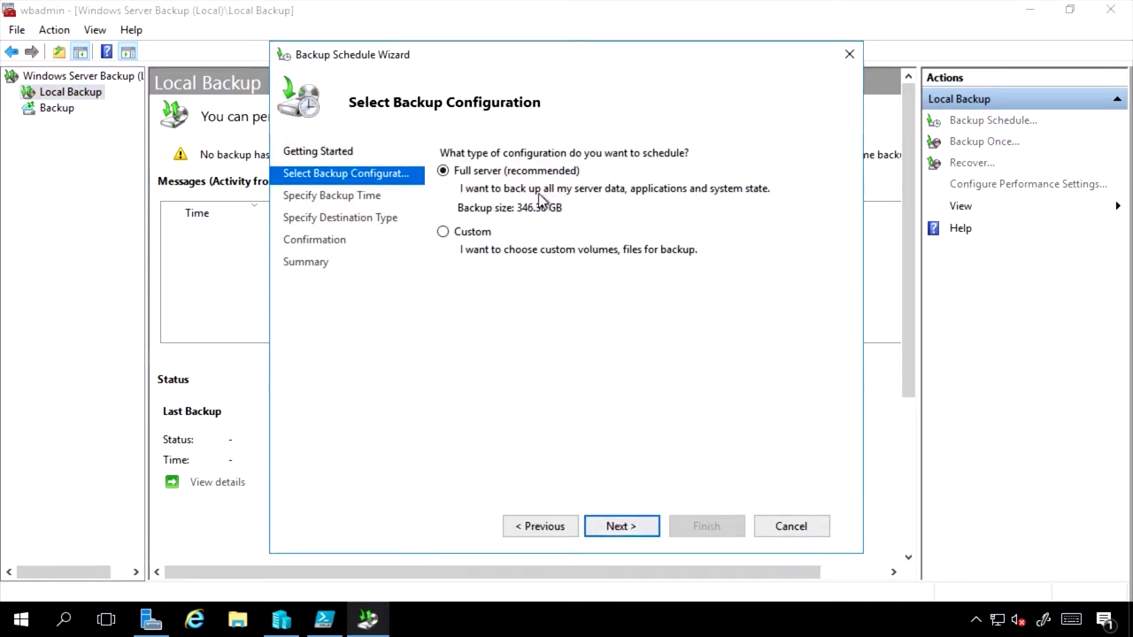
click(469, 233)
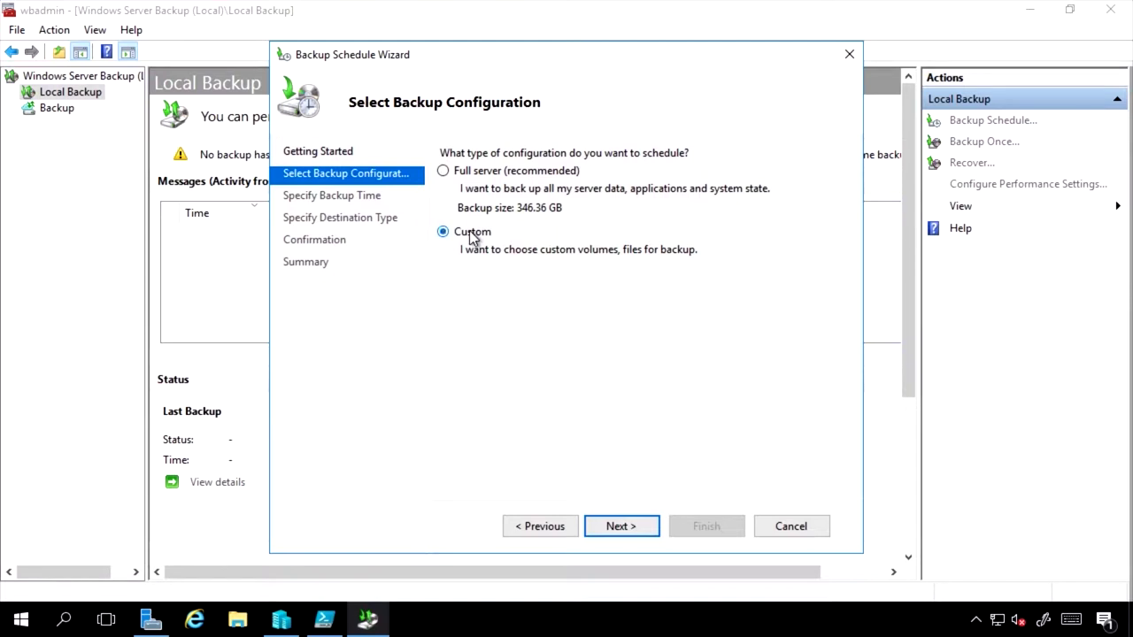
click(630, 526)
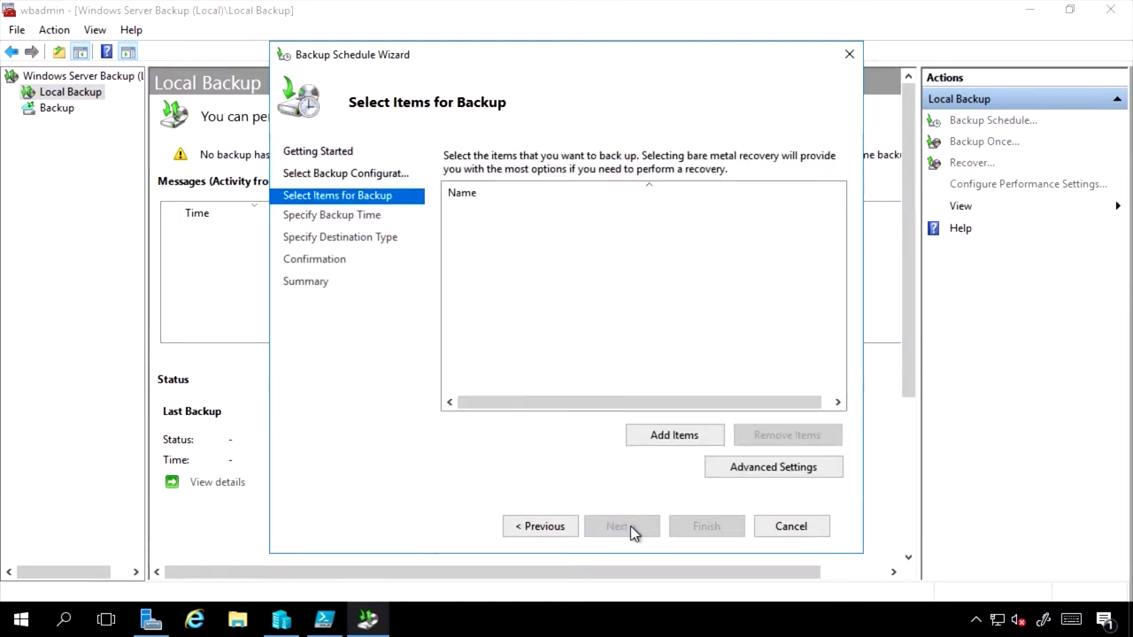
Select the Hyper-V virtual machine Win10AADJoined(Offline) as the item to back up
click(682, 435)
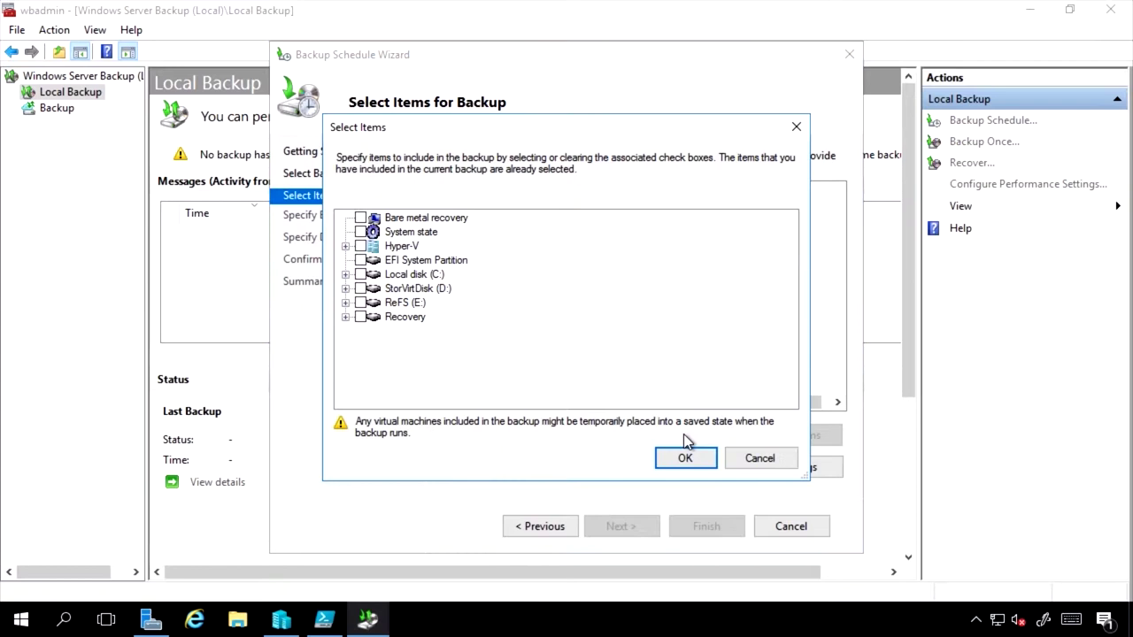
click(345, 246)
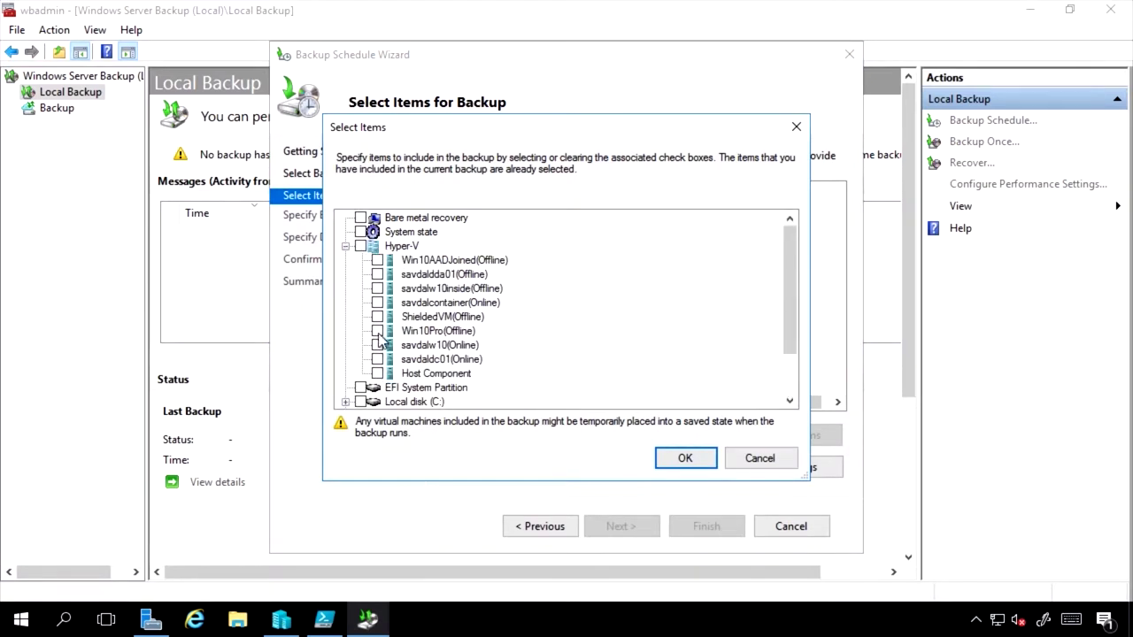
click(345, 246)
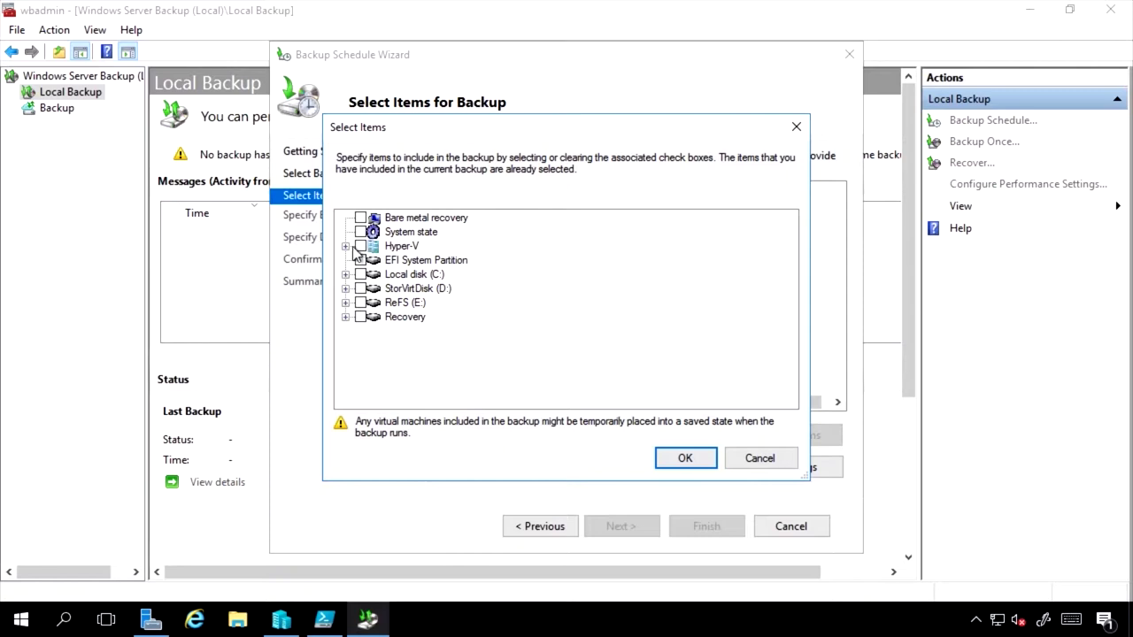
click(345, 246)
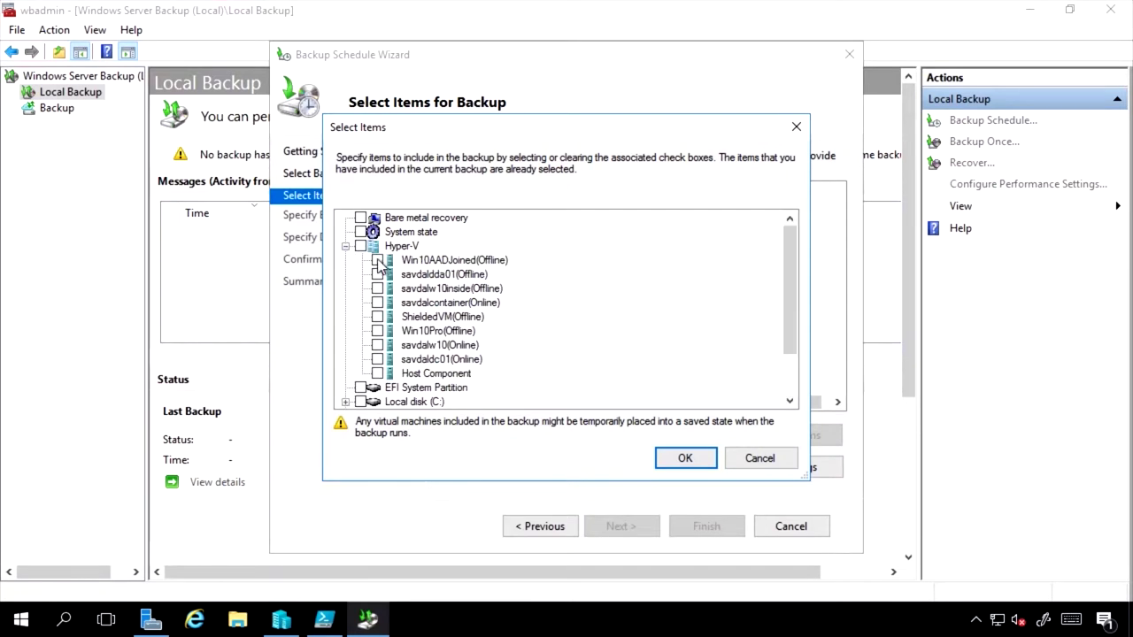
click(377, 260)
click(685, 458)
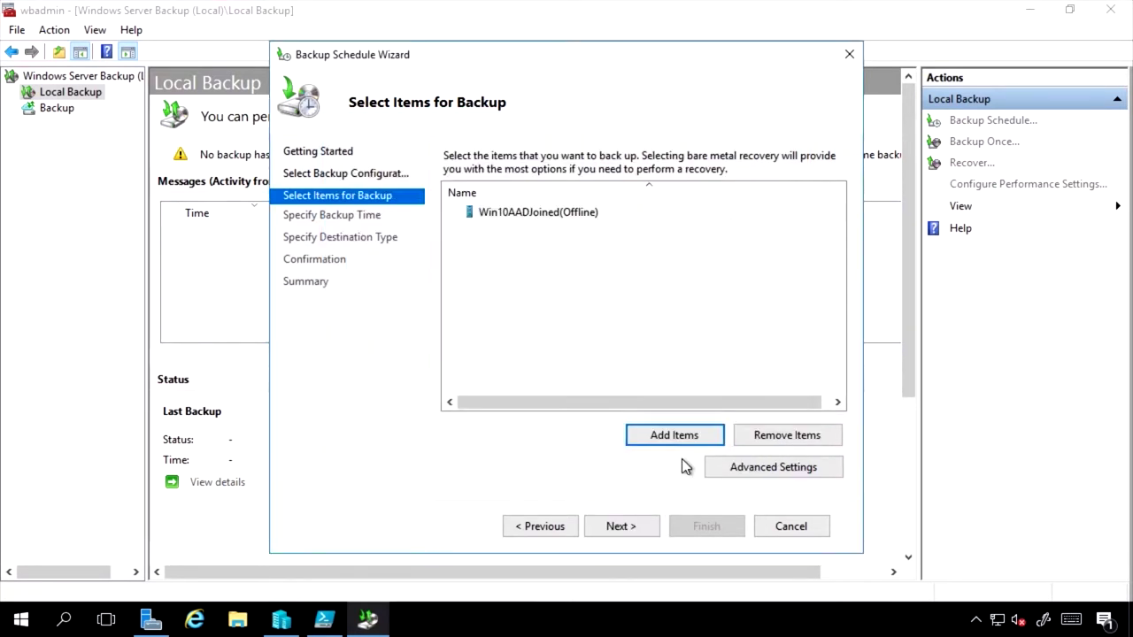
Keep the once-a-day 9:00 PM time and choose backing up to a volume
click(631, 530)
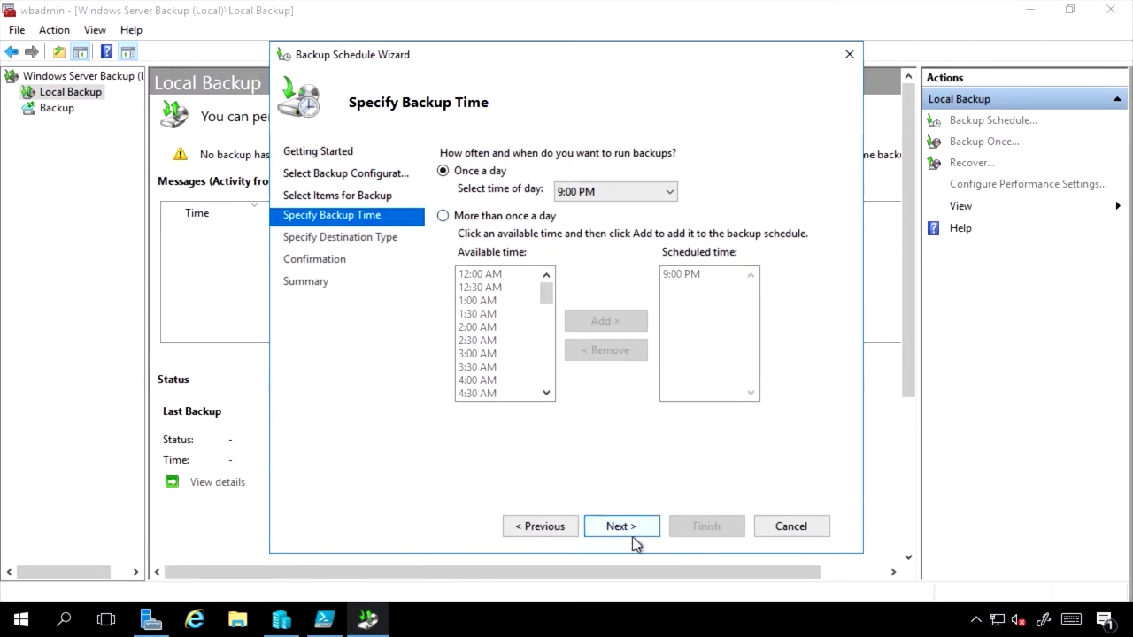
click(625, 530)
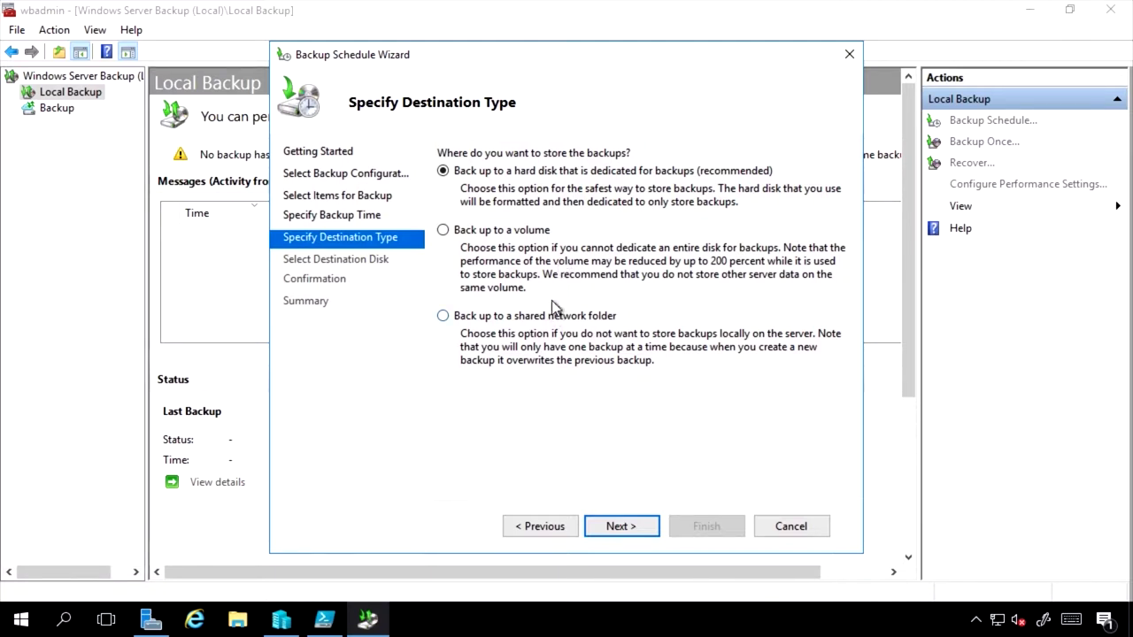
click(625, 530)
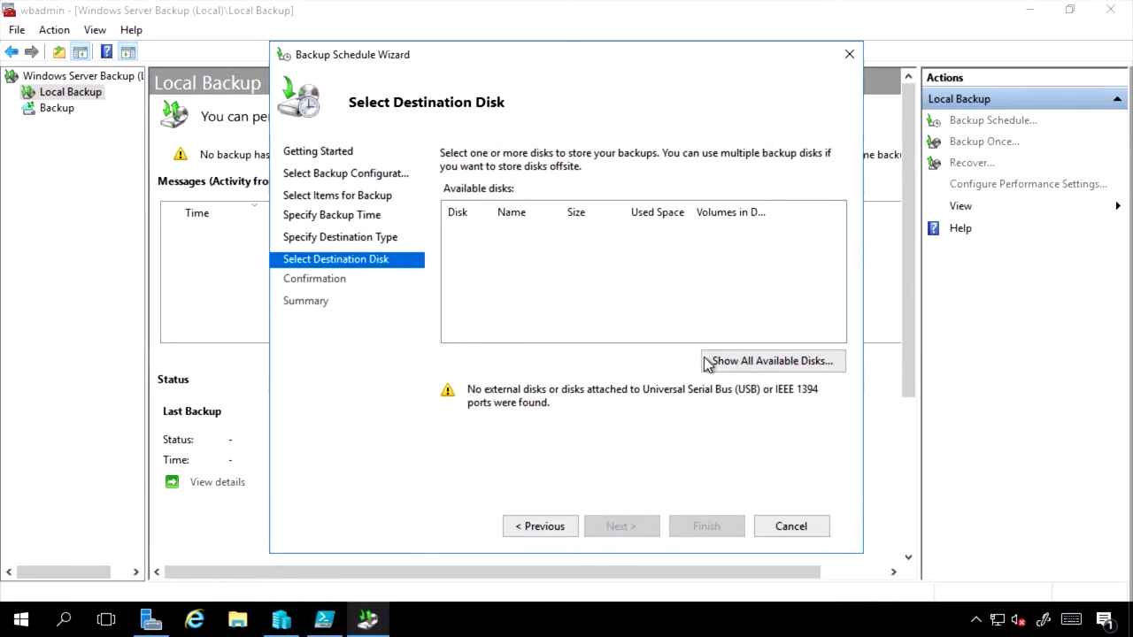
click(543, 528)
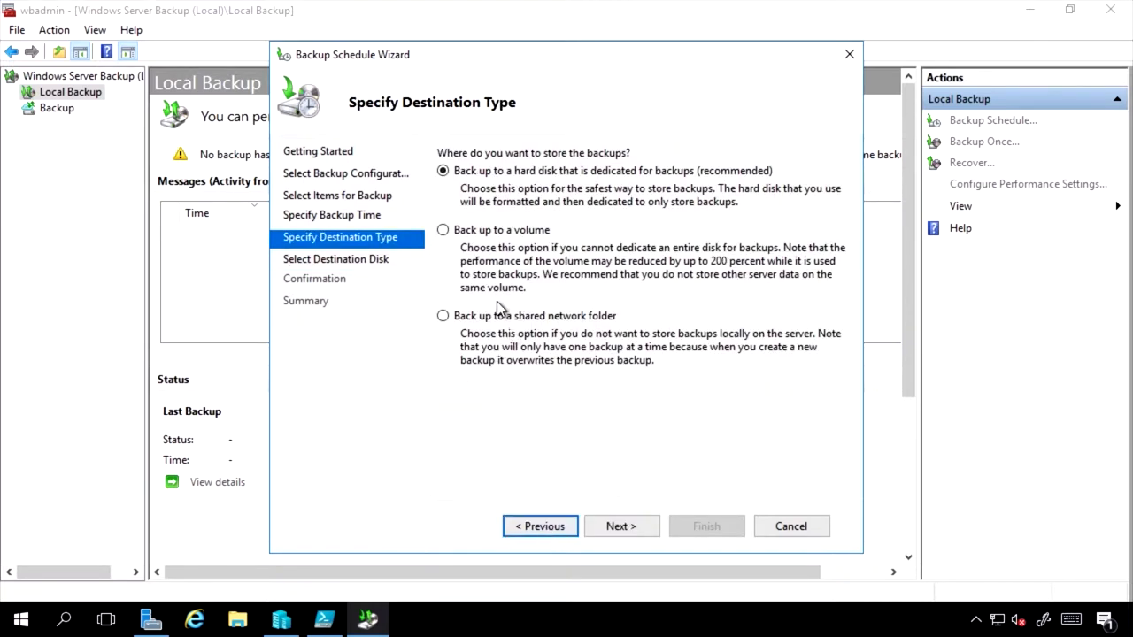
click(517, 233)
click(623, 527)
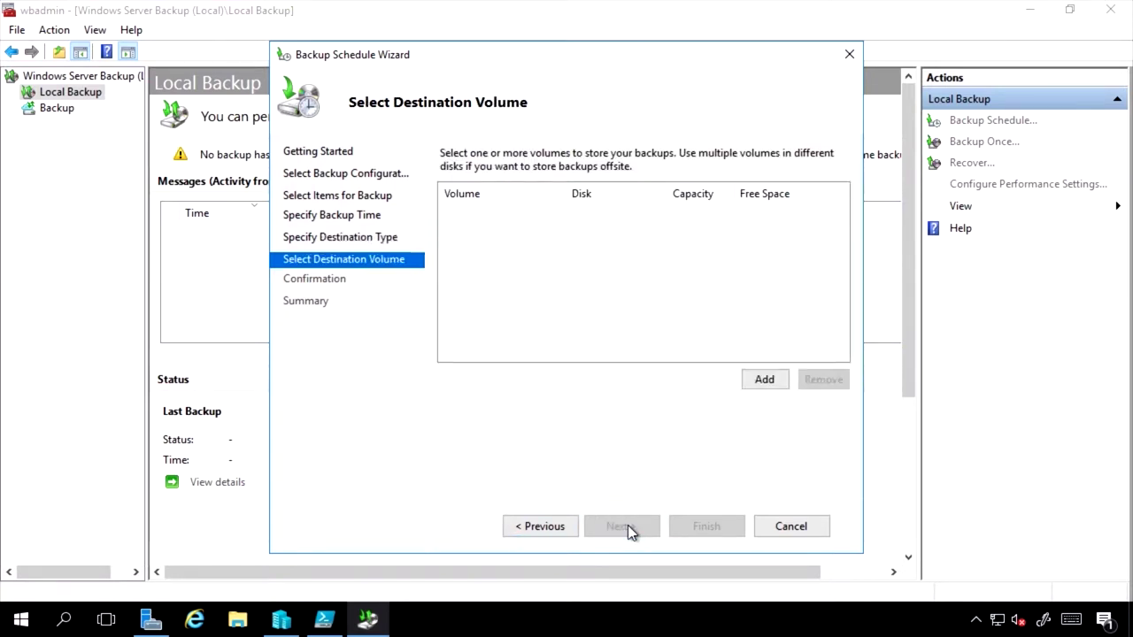
Add ReFS (E:) as the destination volume, review the confirmation, then cancel
click(764, 380)
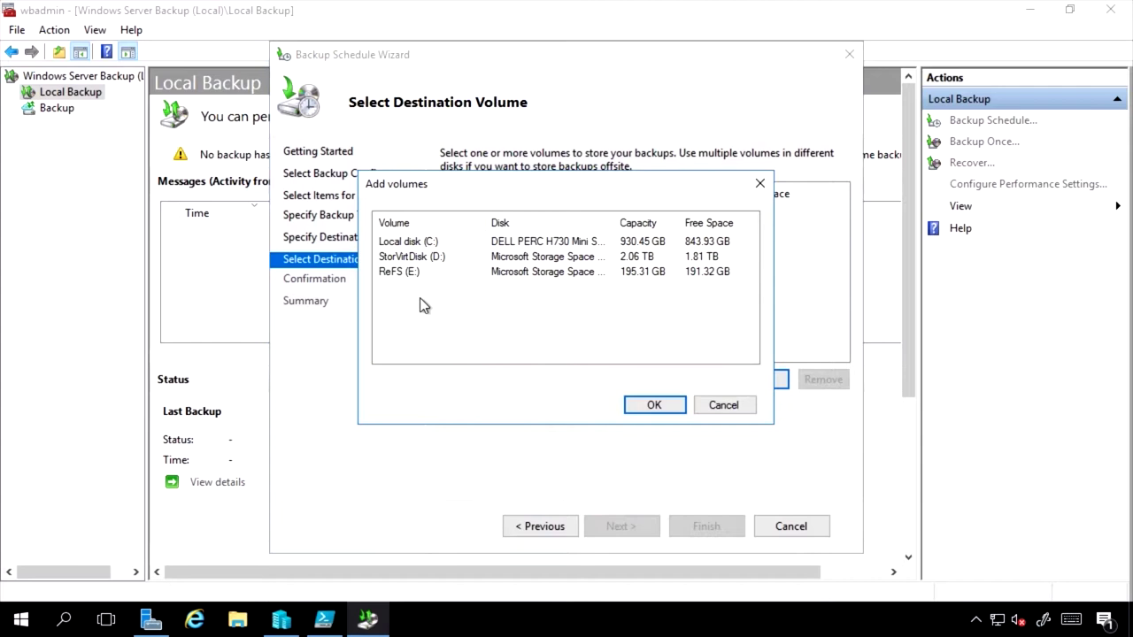
click(410, 273)
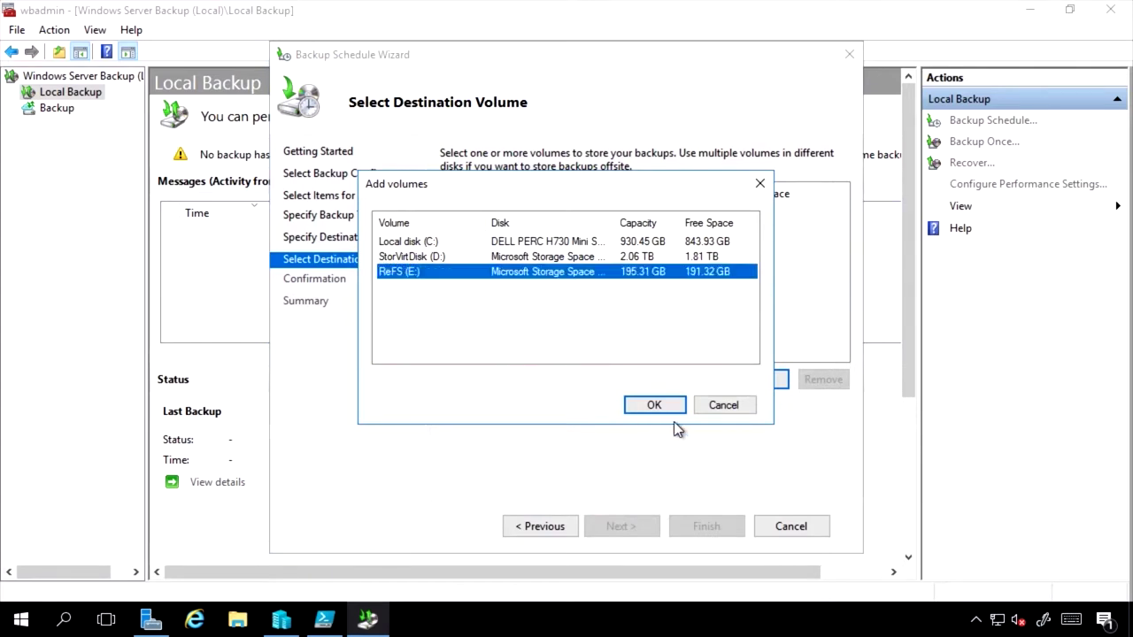
click(654, 404)
click(641, 526)
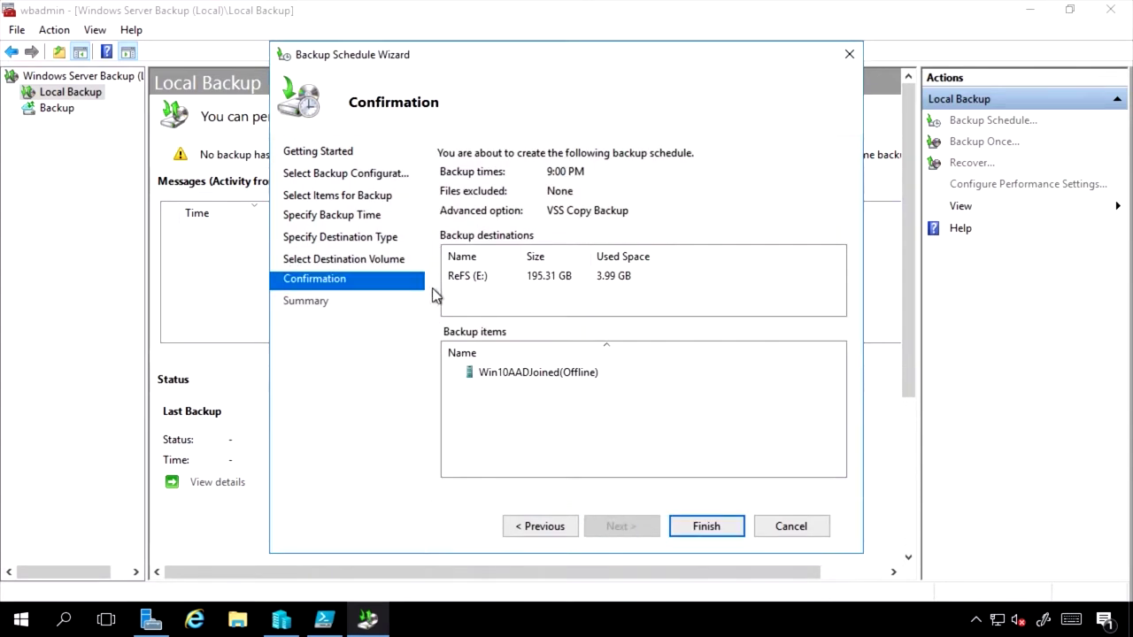
click(797, 530)
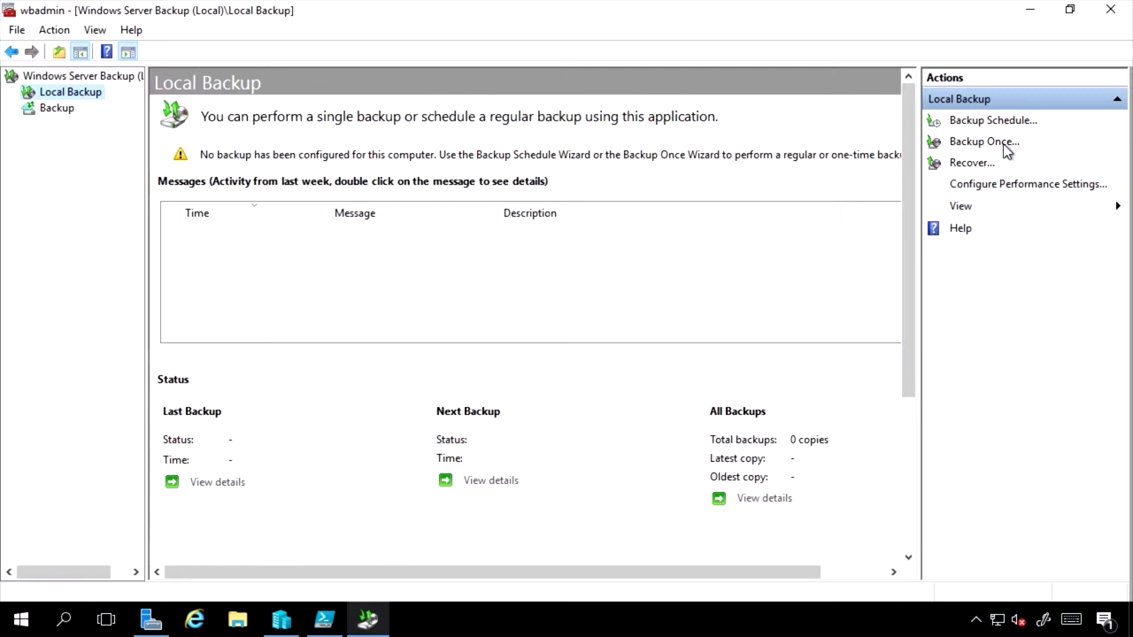
Cancel a Backup Once attempt, then select the Backup node to load Microsoft Azure Backup
click(1004, 143)
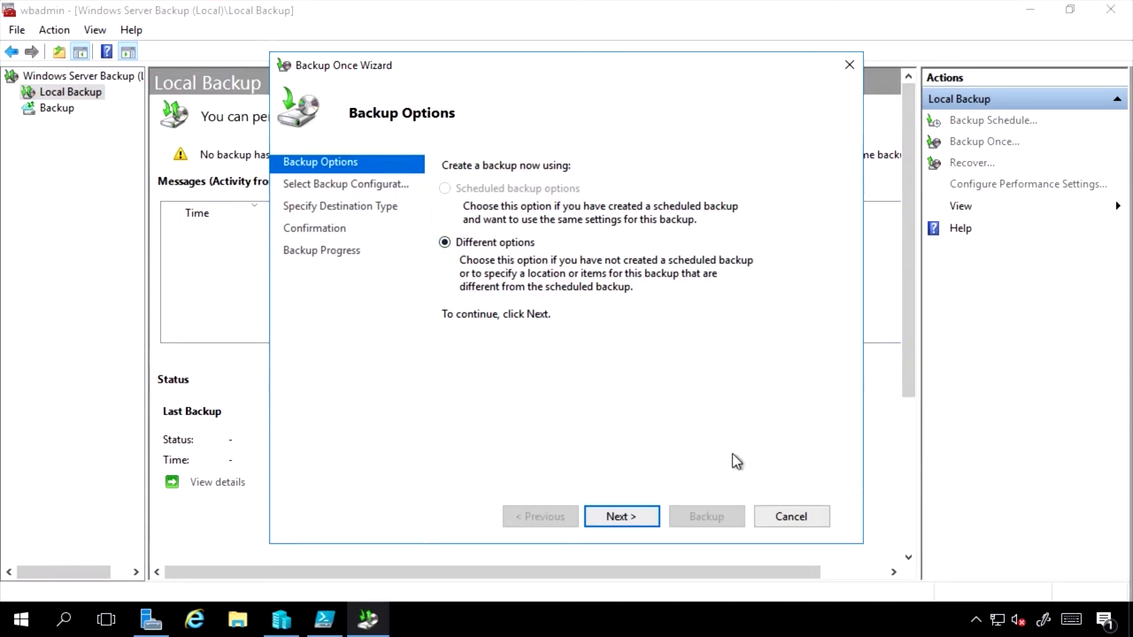
click(791, 516)
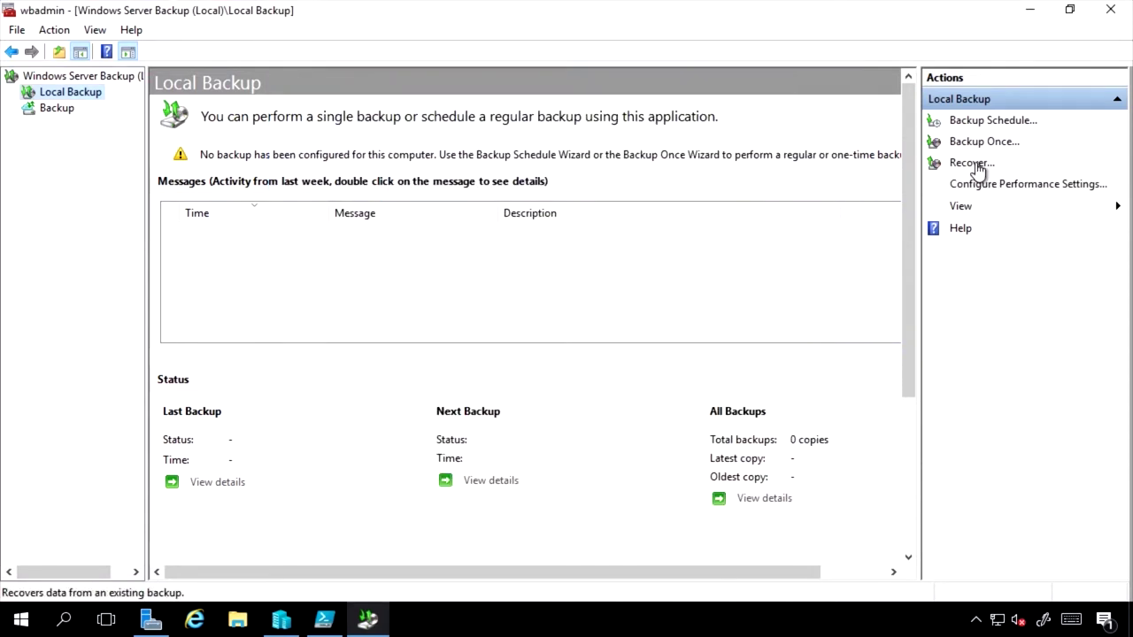
click(57, 108)
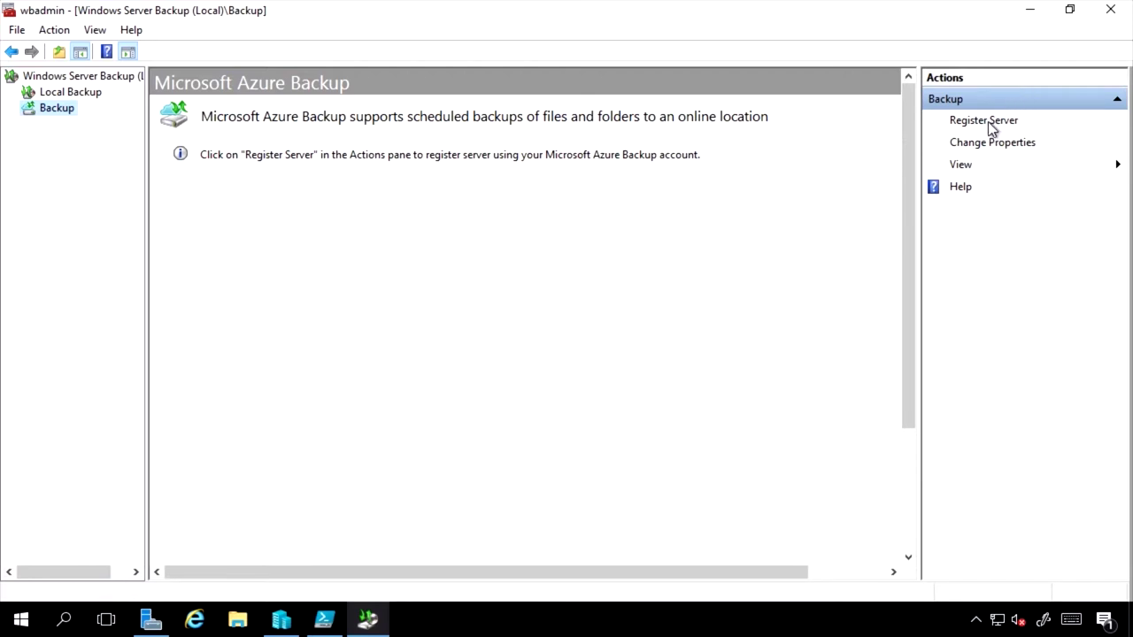
Start Register Server and continue past Proxy Configuration without a proxy
click(992, 127)
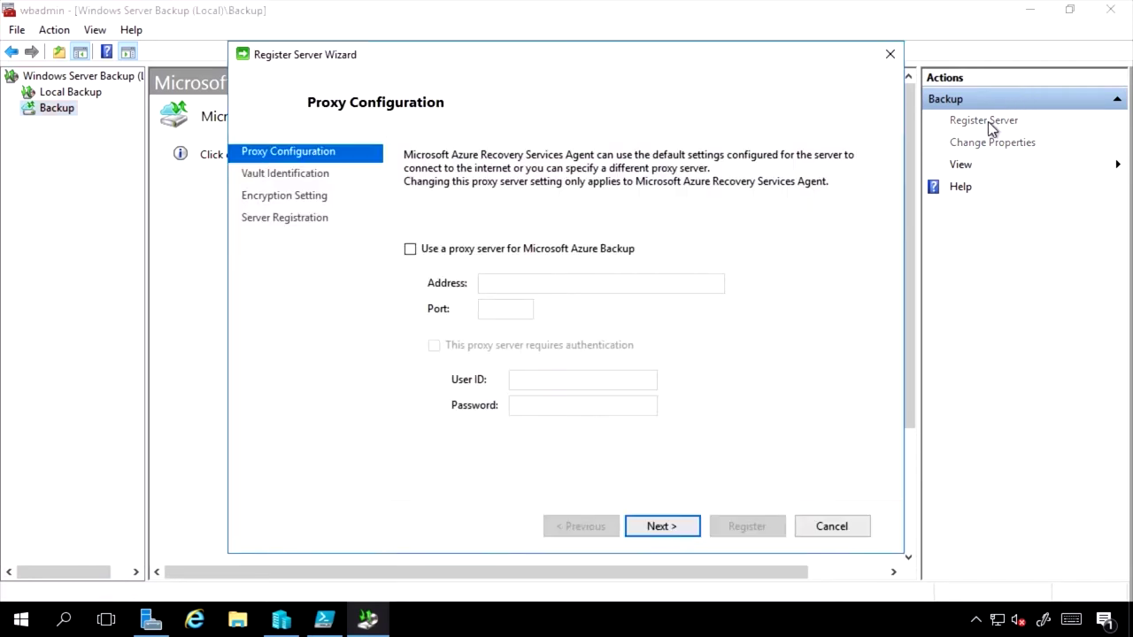
click(659, 529)
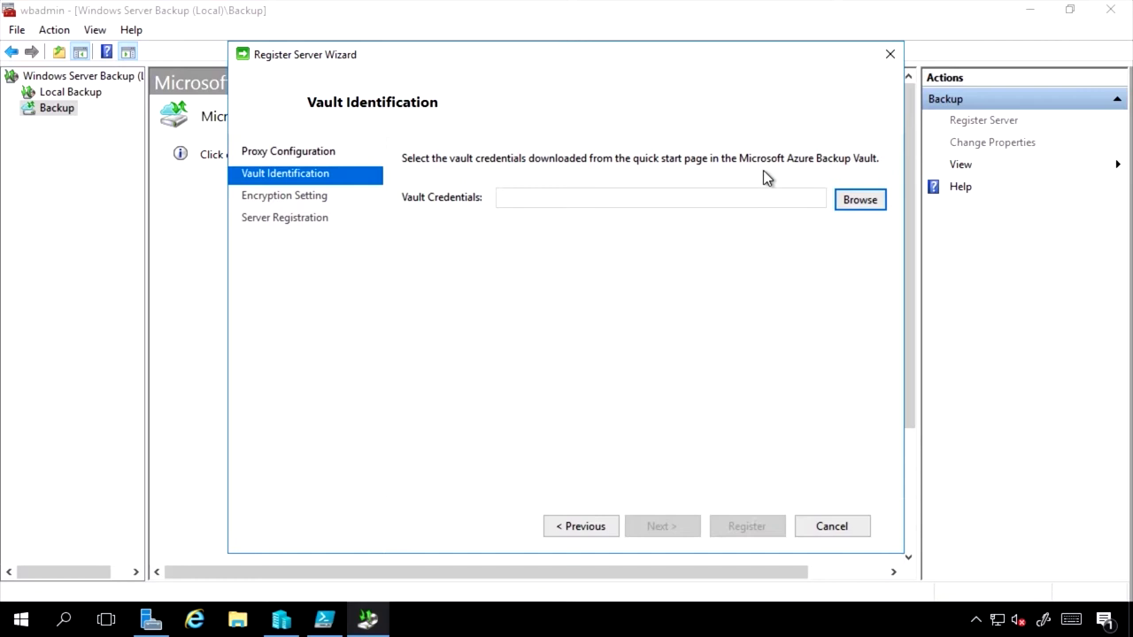
Load the Feb 20 2017 vault credentials file and proceed to encryption settings
click(860, 199)
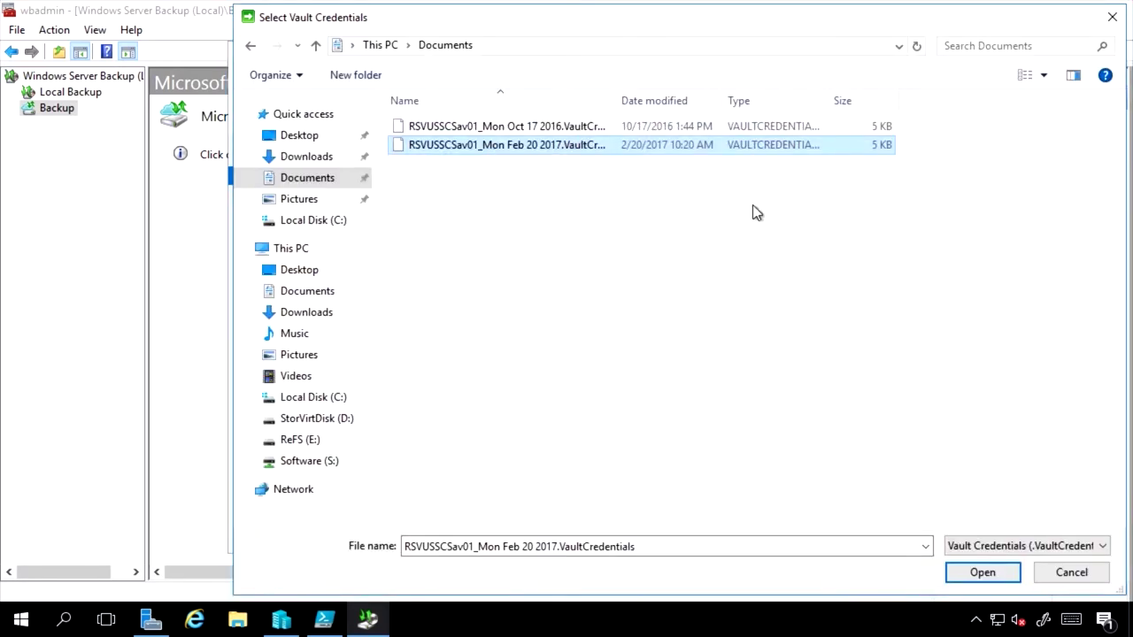
click(983, 576)
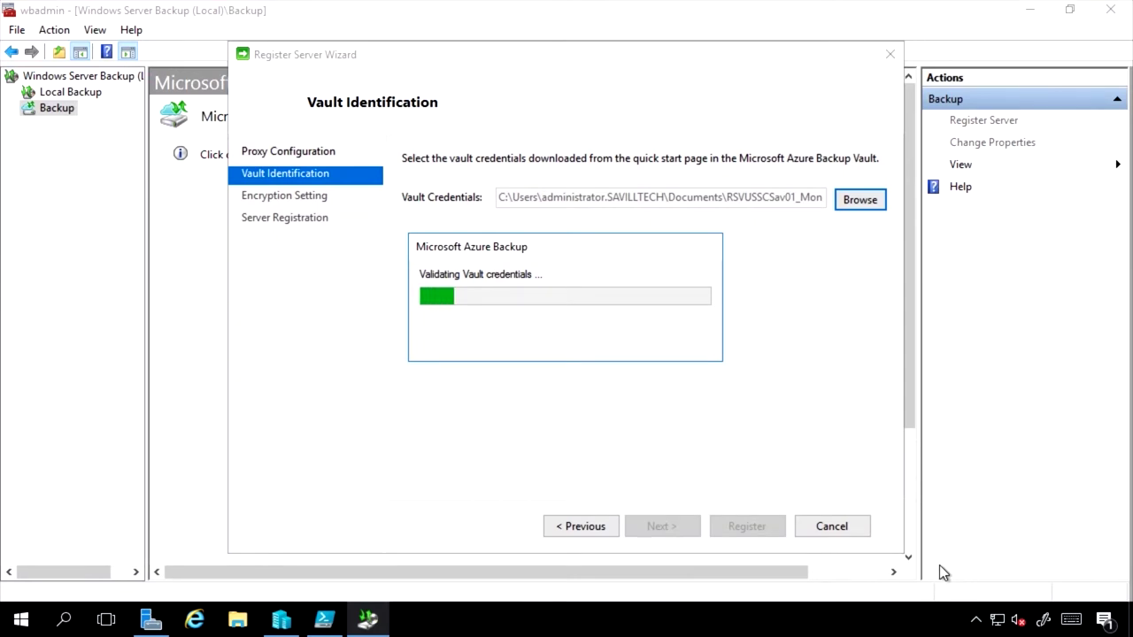
click(668, 531)
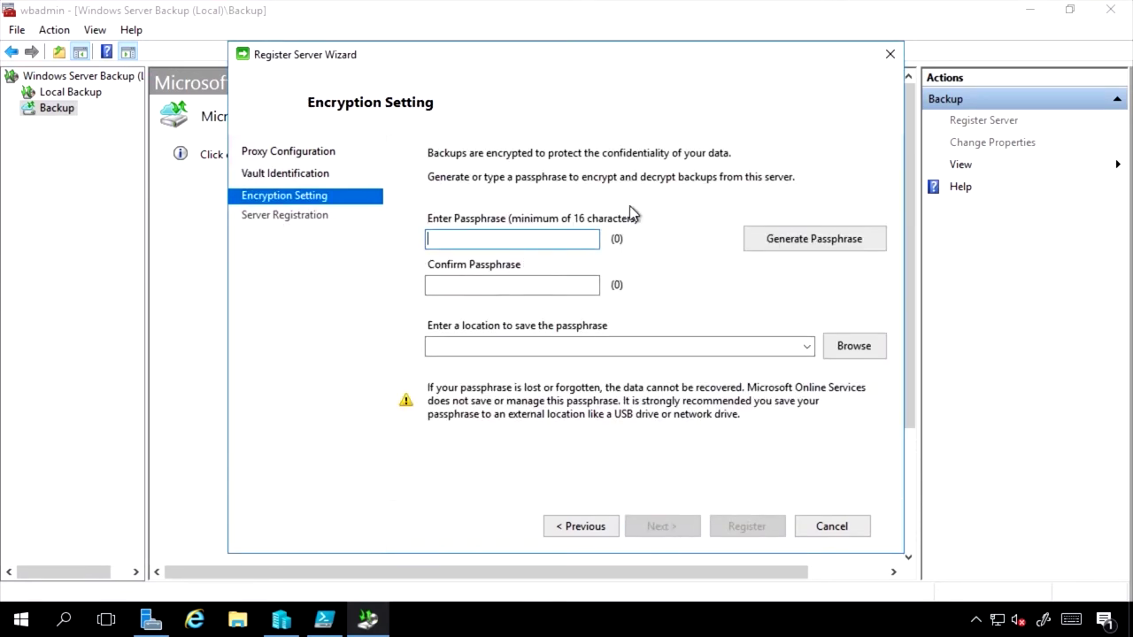
Generate a 36-character passphrase and save it to This PC > Documents
click(777, 246)
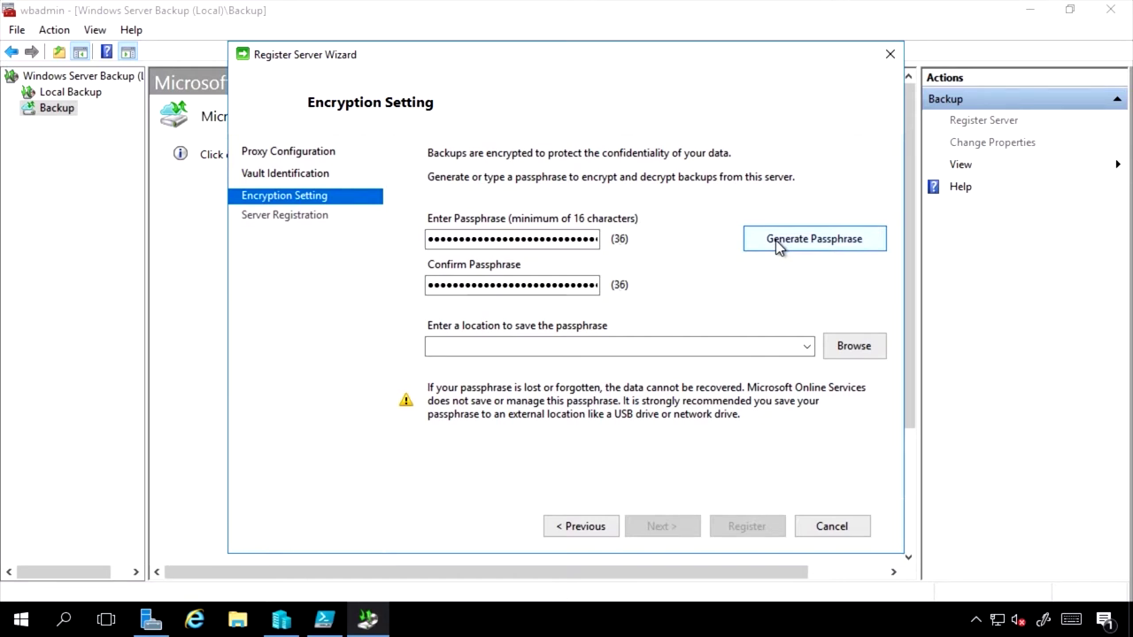
click(855, 346)
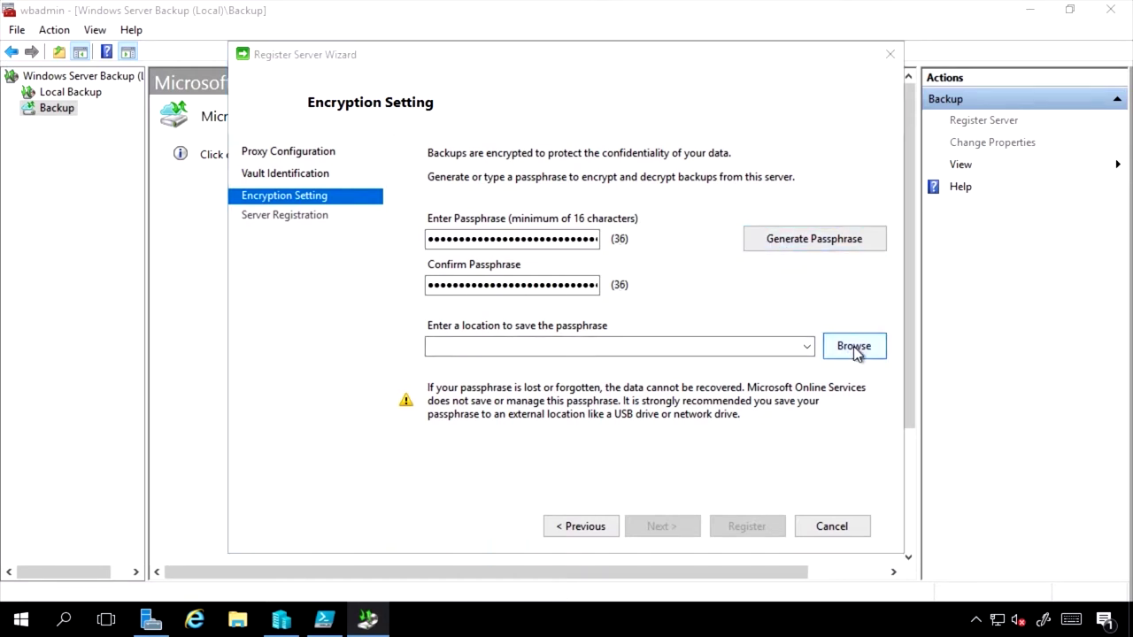
double_click(492, 281)
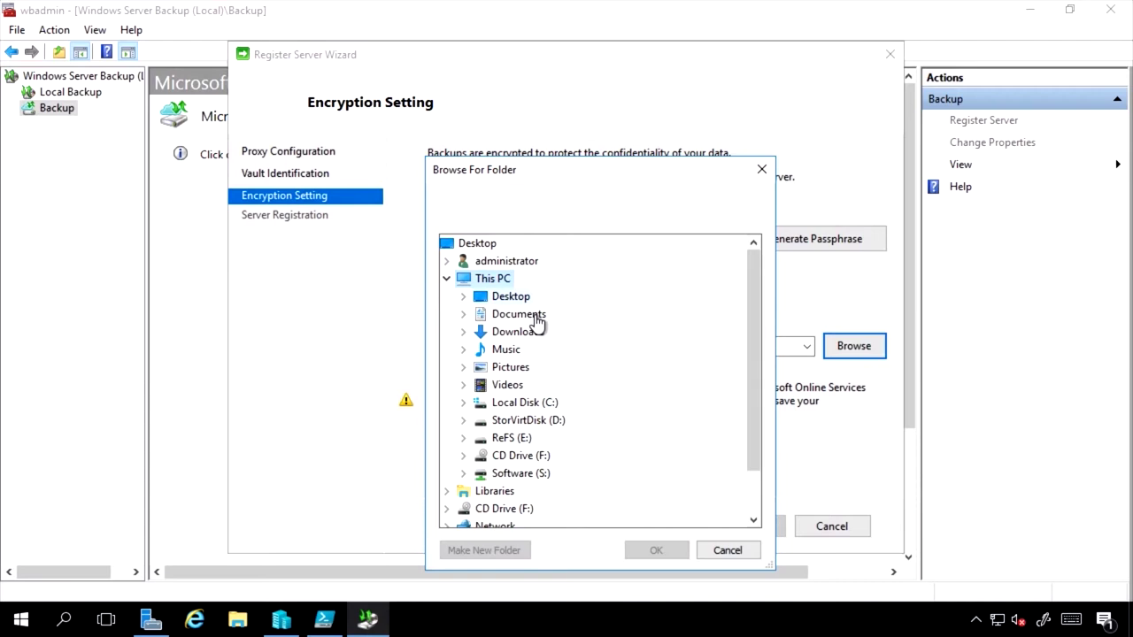
click(520, 315)
click(656, 551)
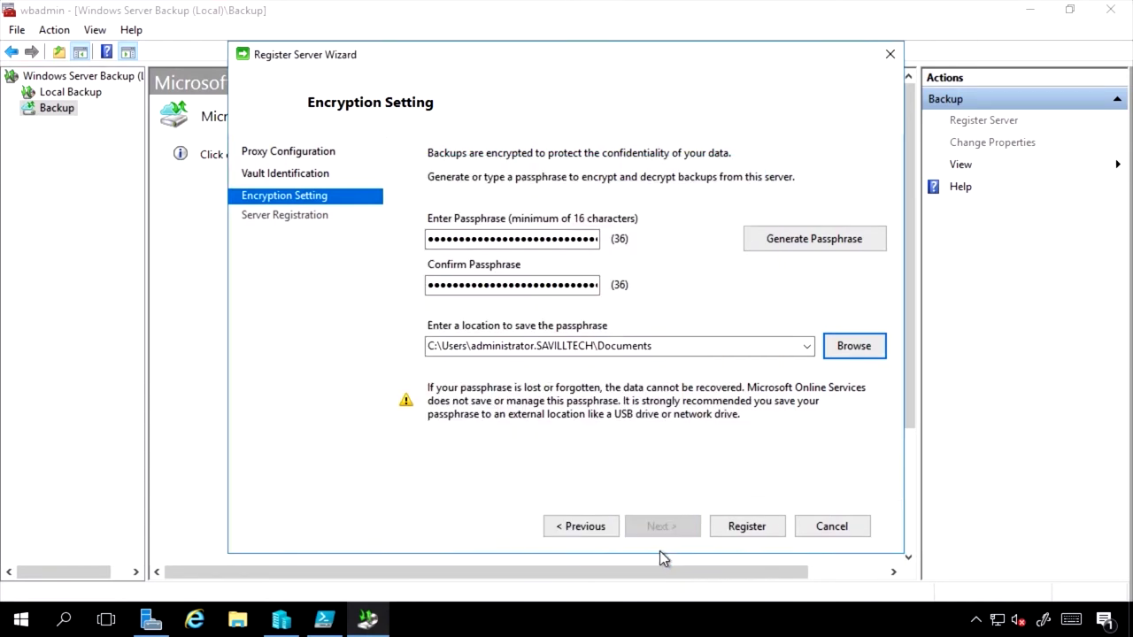
Register the server with the vault, accept the Azure Backup update, and close the wizard
click(747, 526)
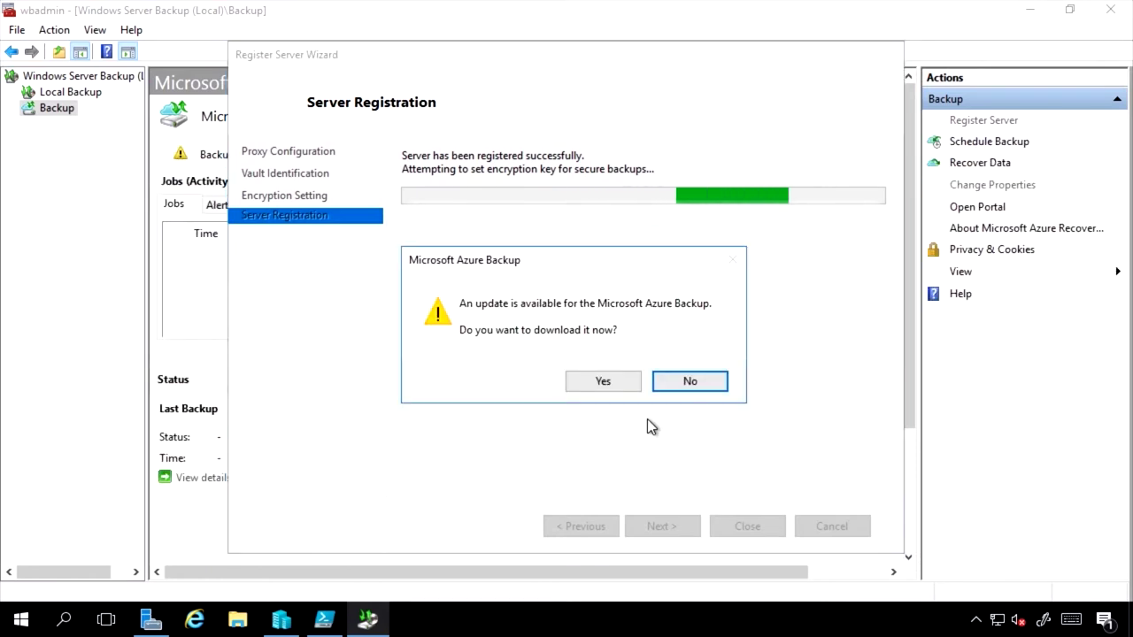
click(586, 380)
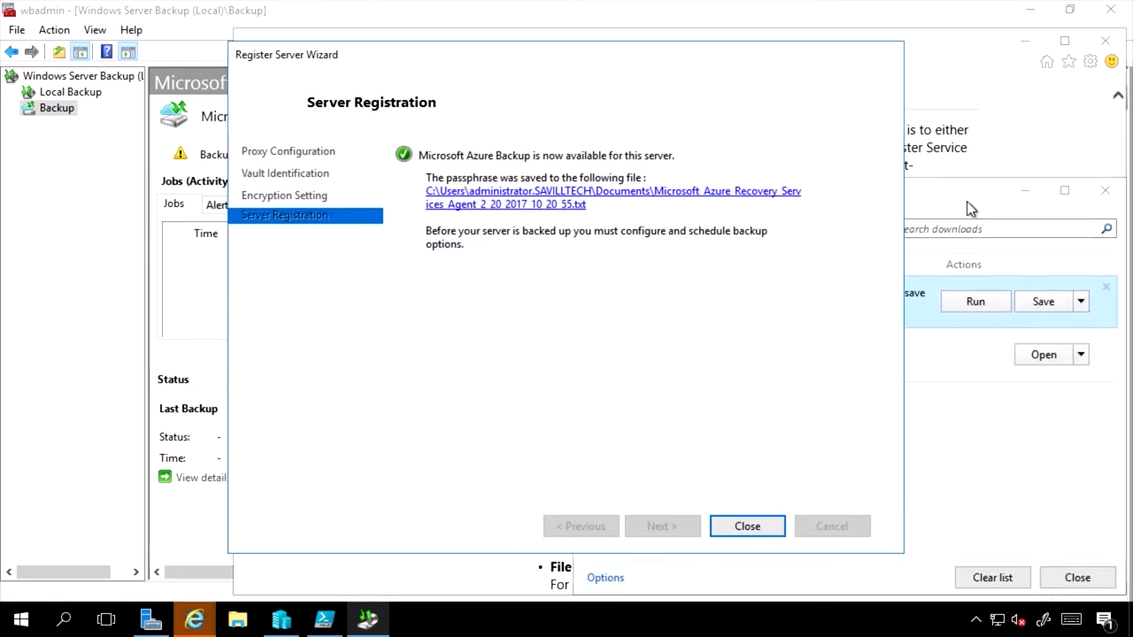
click(967, 203)
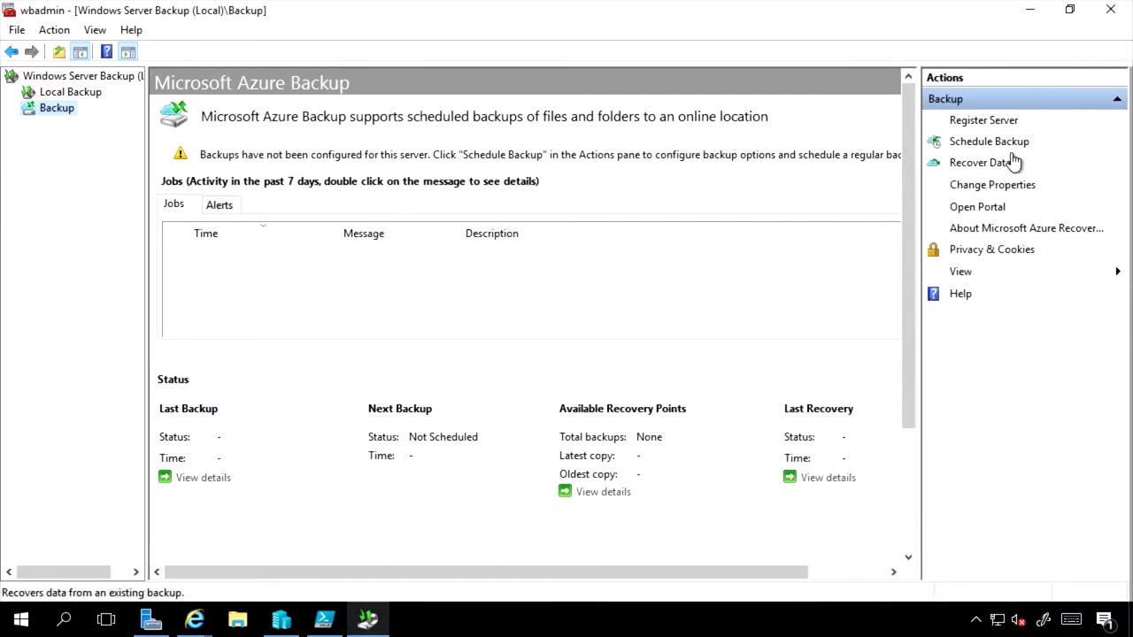
click(1006, 147)
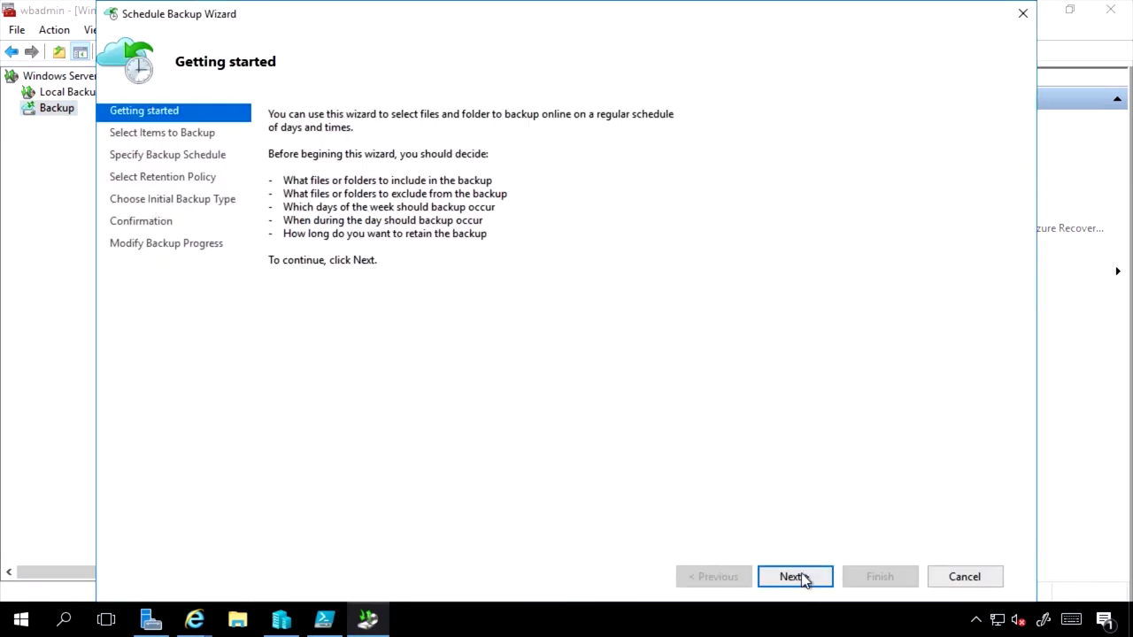
click(804, 579)
click(748, 337)
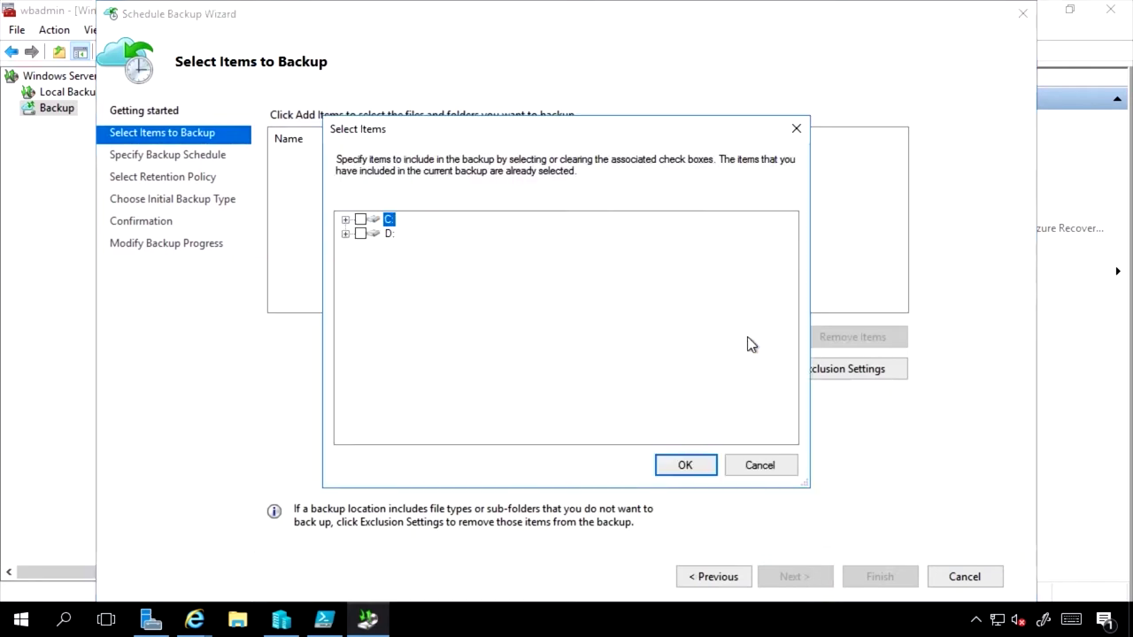
click(346, 219)
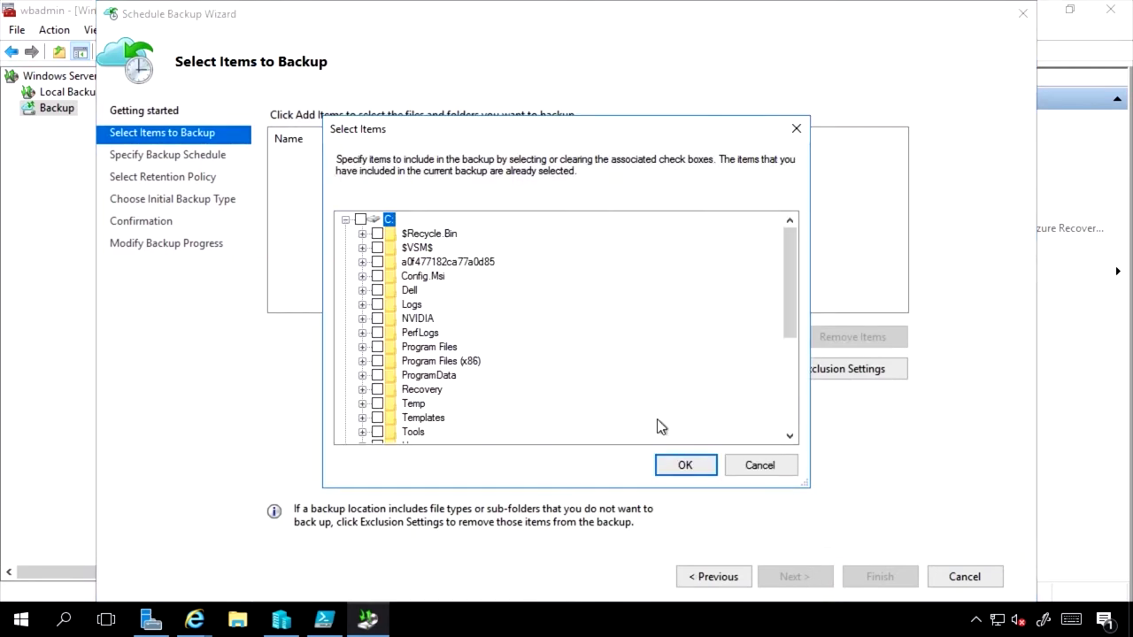
drag(792, 298, 788, 403)
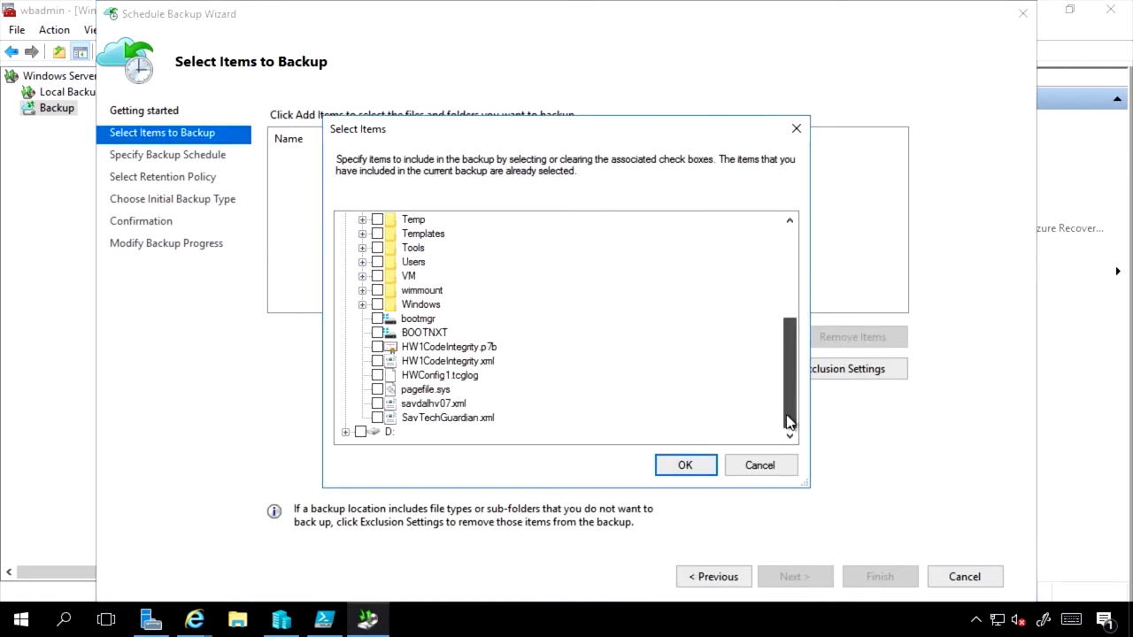
click(777, 467)
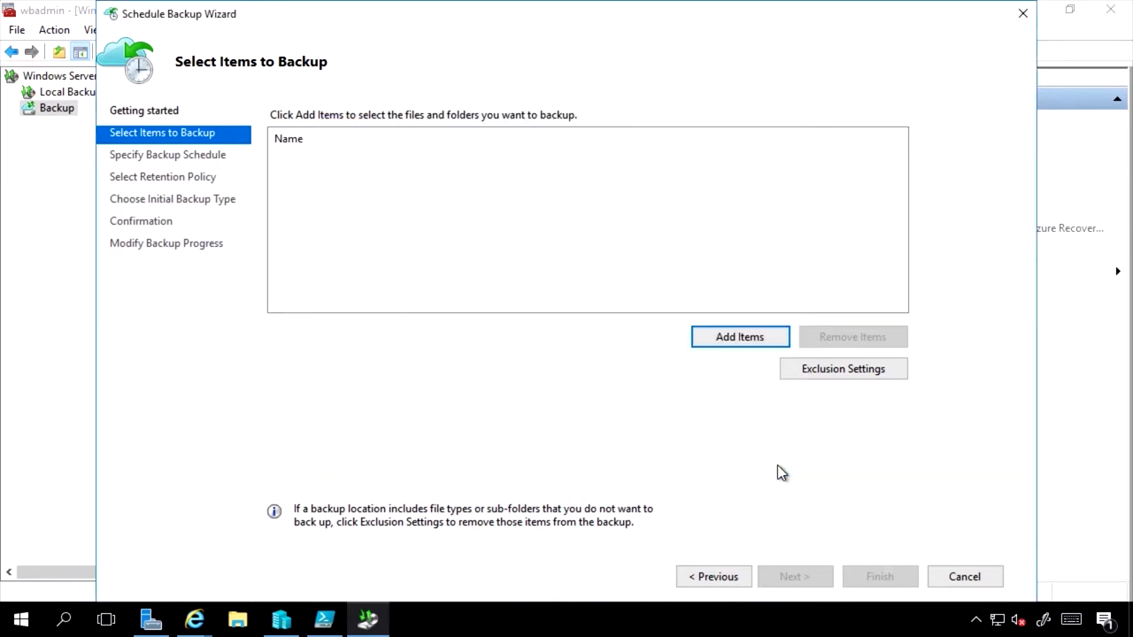
click(970, 576)
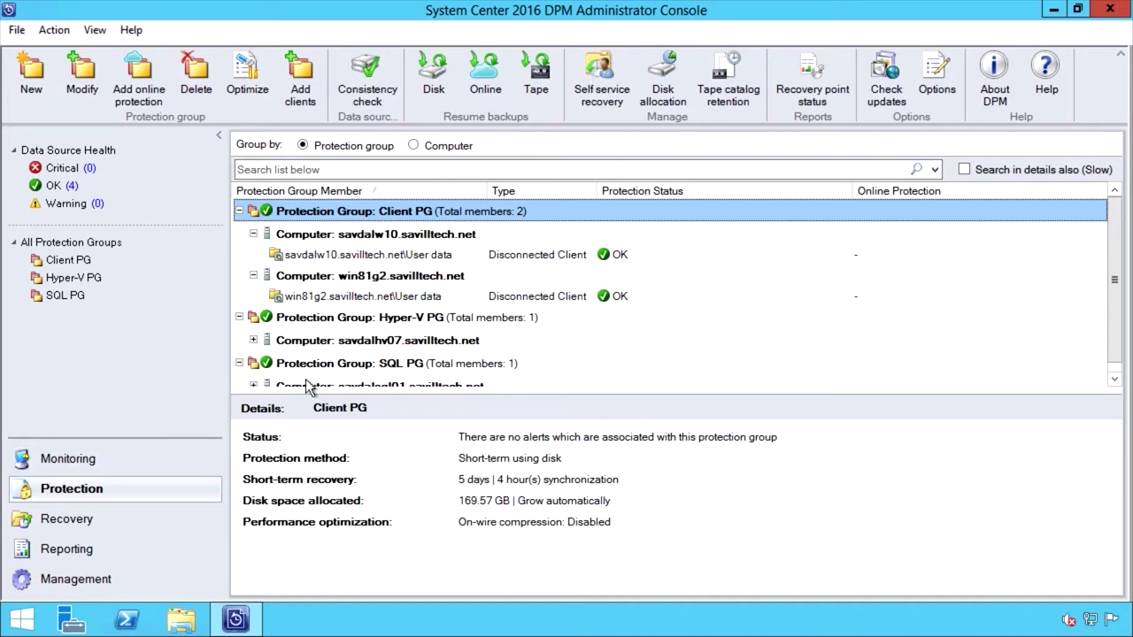
Review the Online registration details under Management, then return to the Protection workspace
click(106, 578)
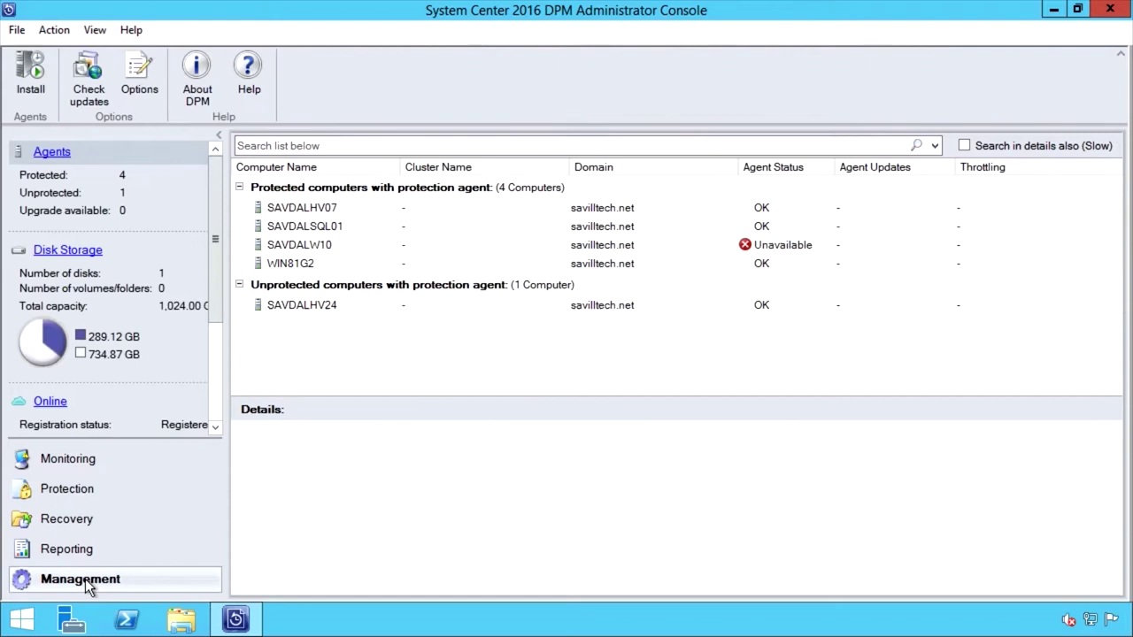
scroll(221, 334, down, 3)
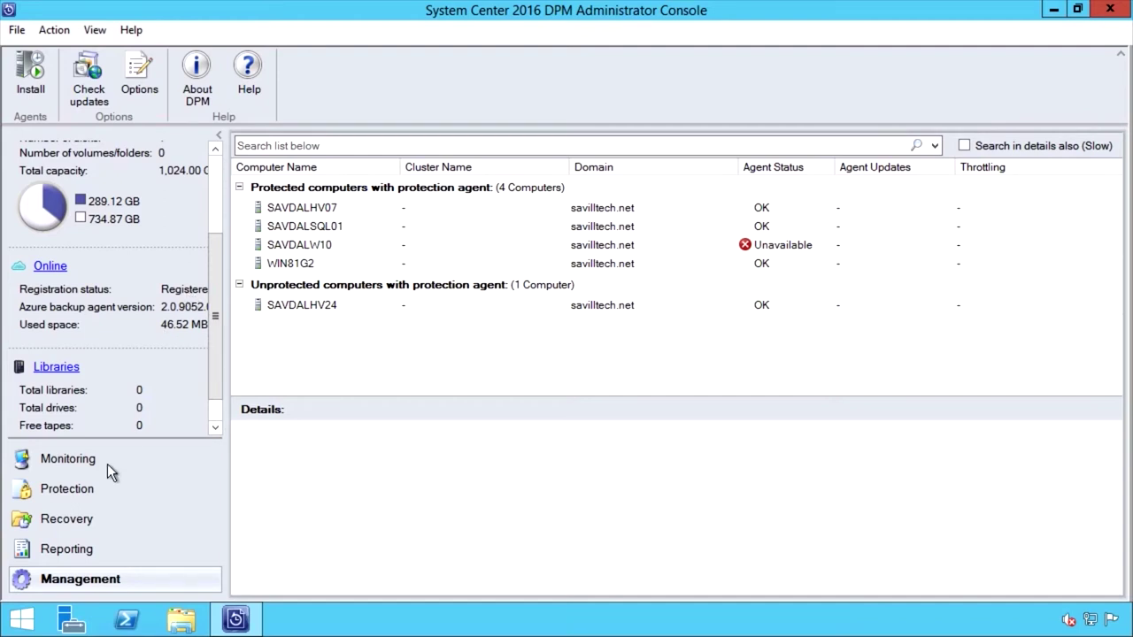
click(63, 488)
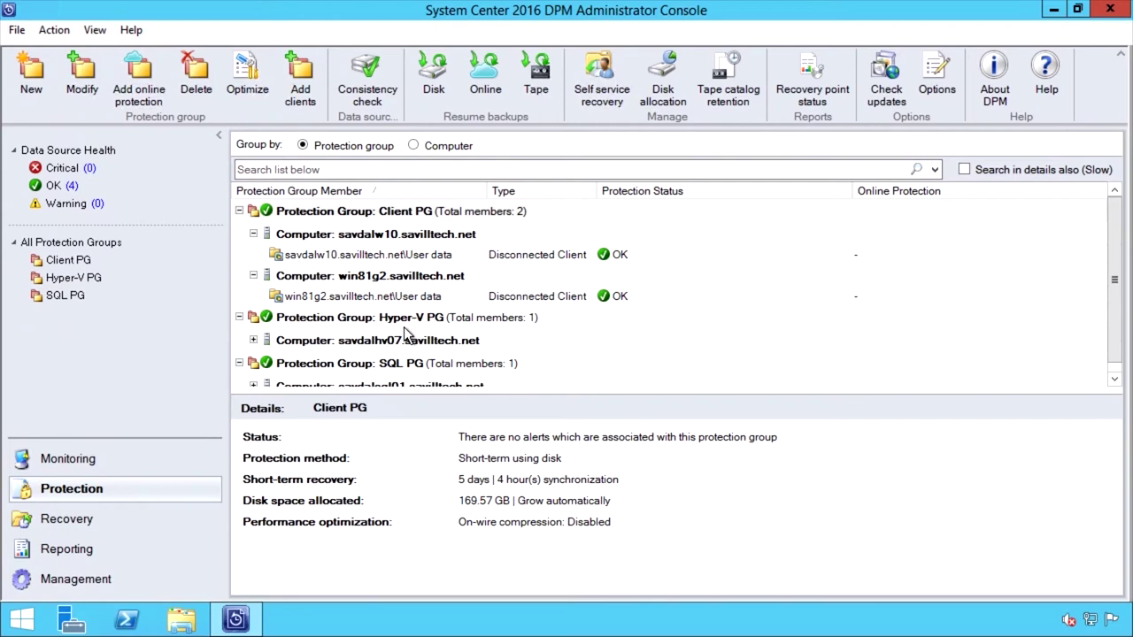
Modify the Hyper-V PG protection group to add online protection
right_click(412, 324)
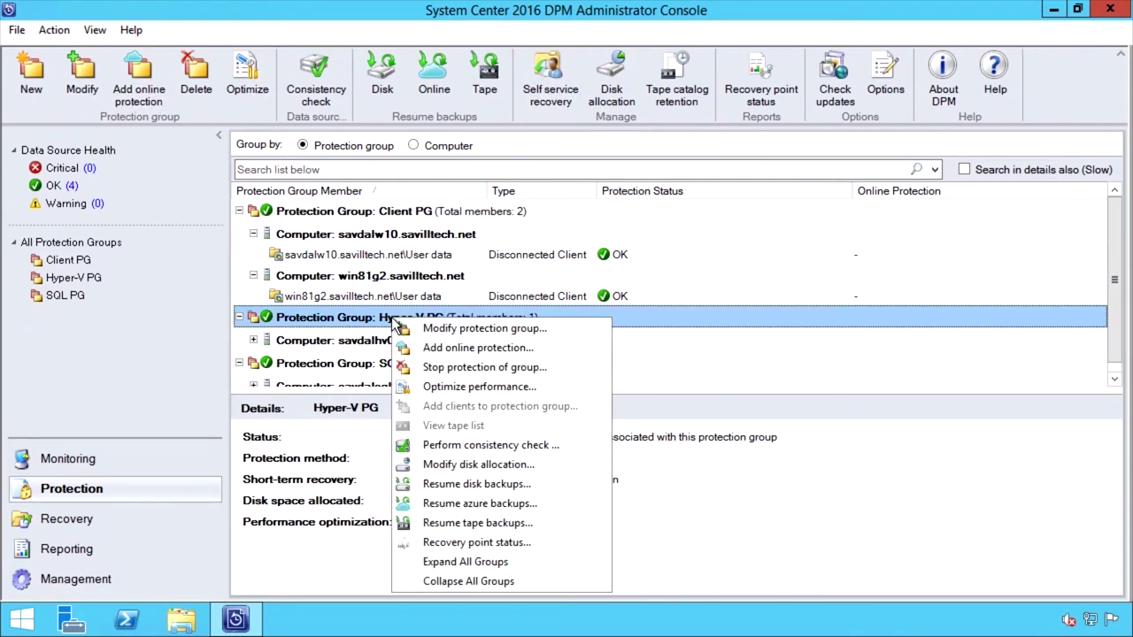
key(Escape)
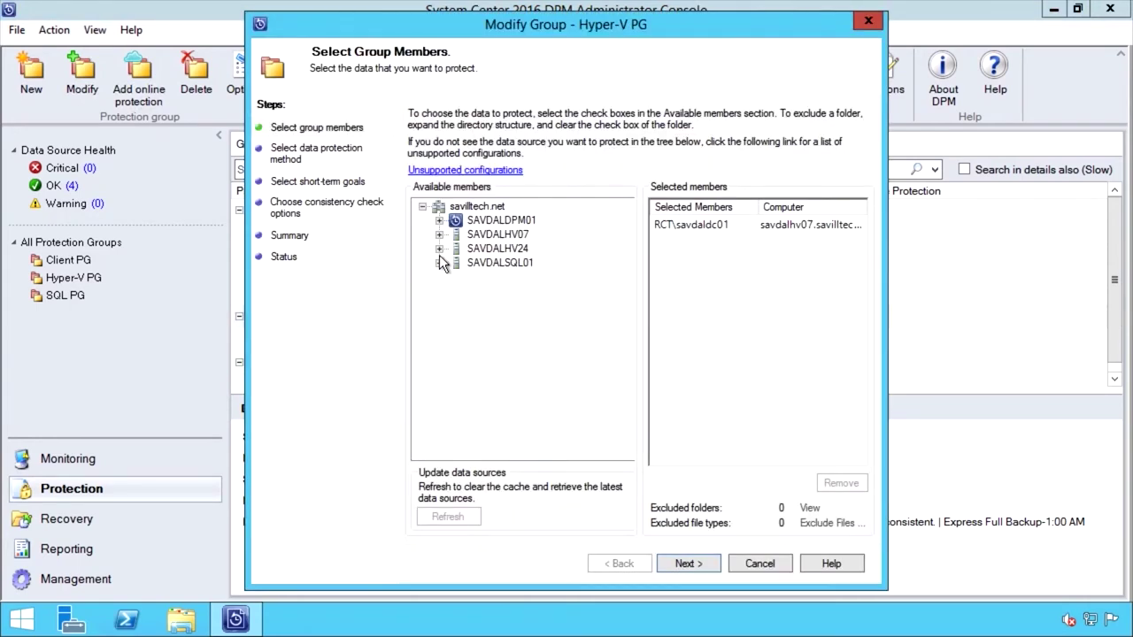
click(692, 565)
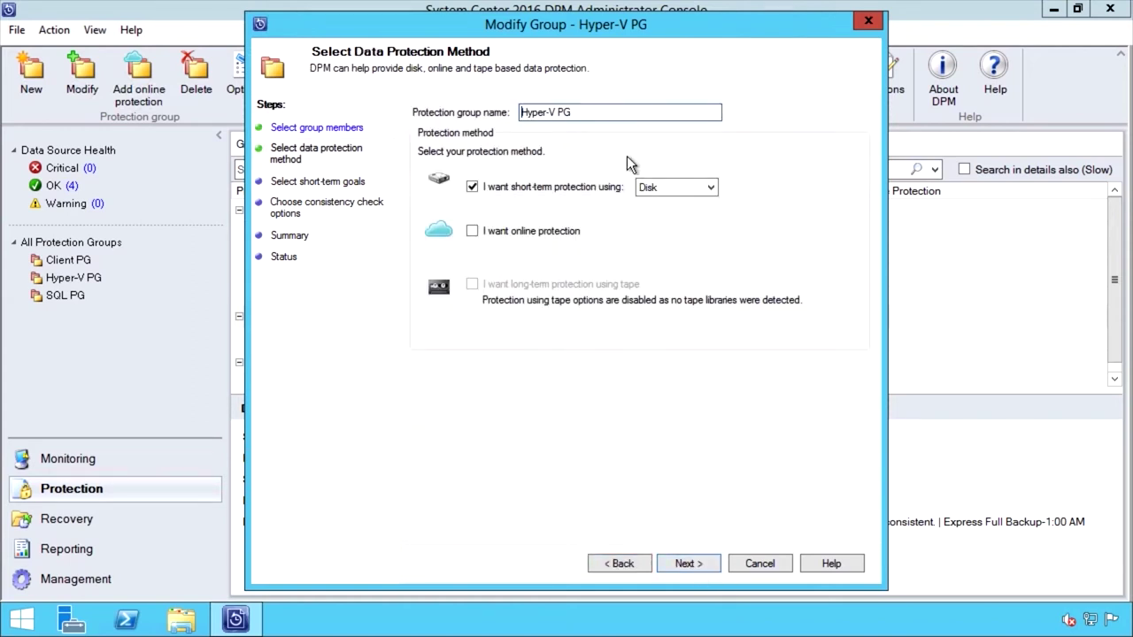
click(690, 567)
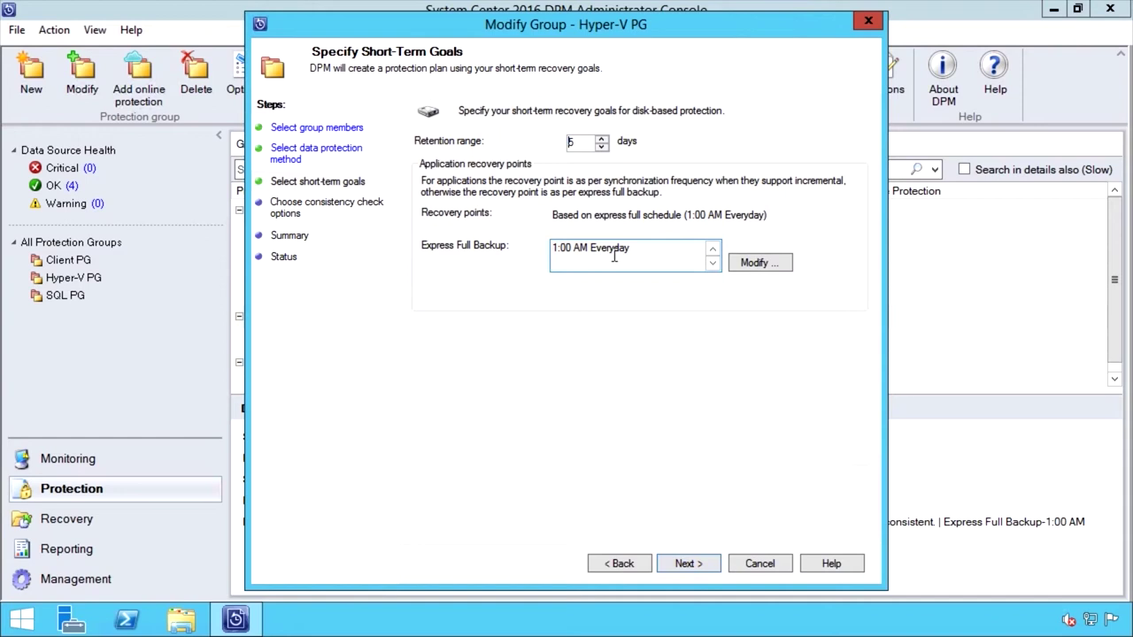
click(634, 564)
click(472, 231)
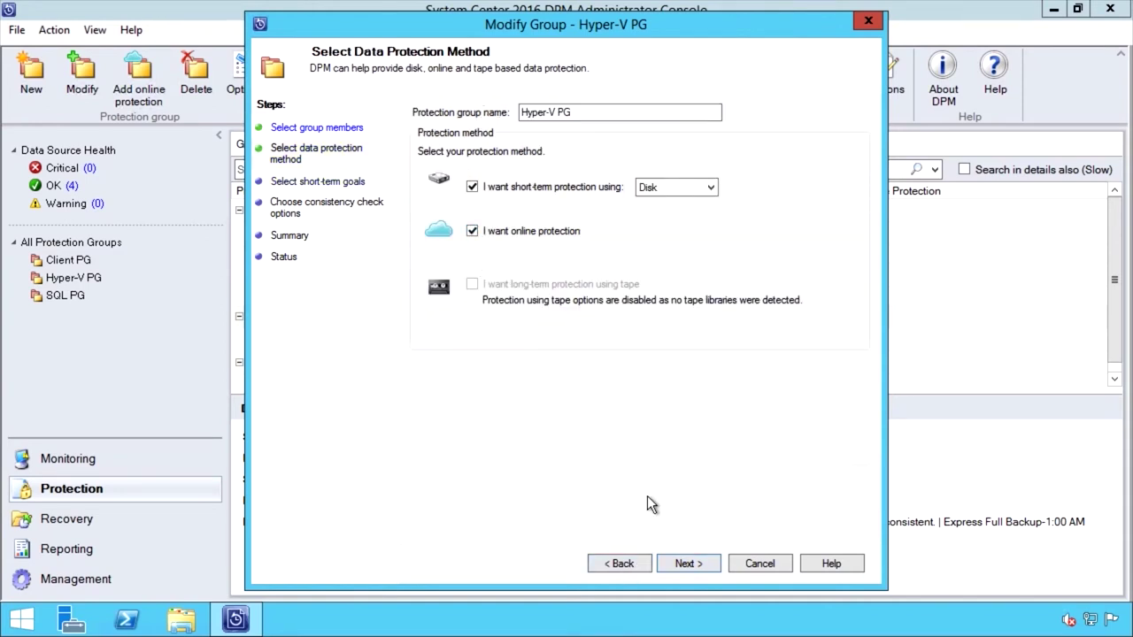
click(704, 564)
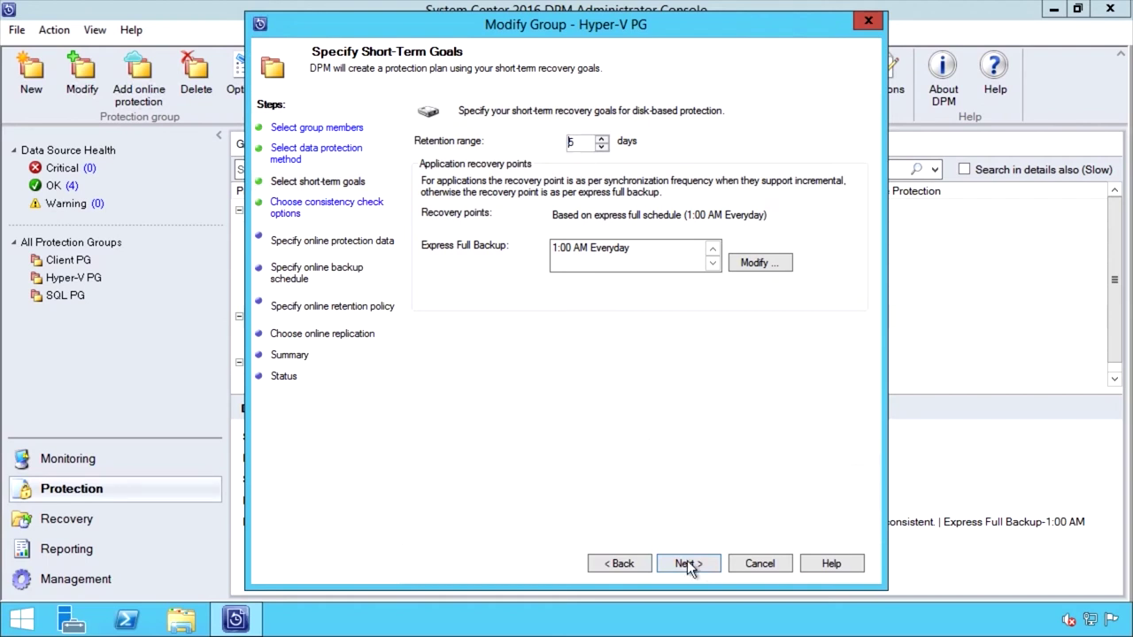
Keep the disk goals, include RCT\savdaldc01 online, and schedule daily 9:00 PM backups
click(689, 564)
click(689, 564)
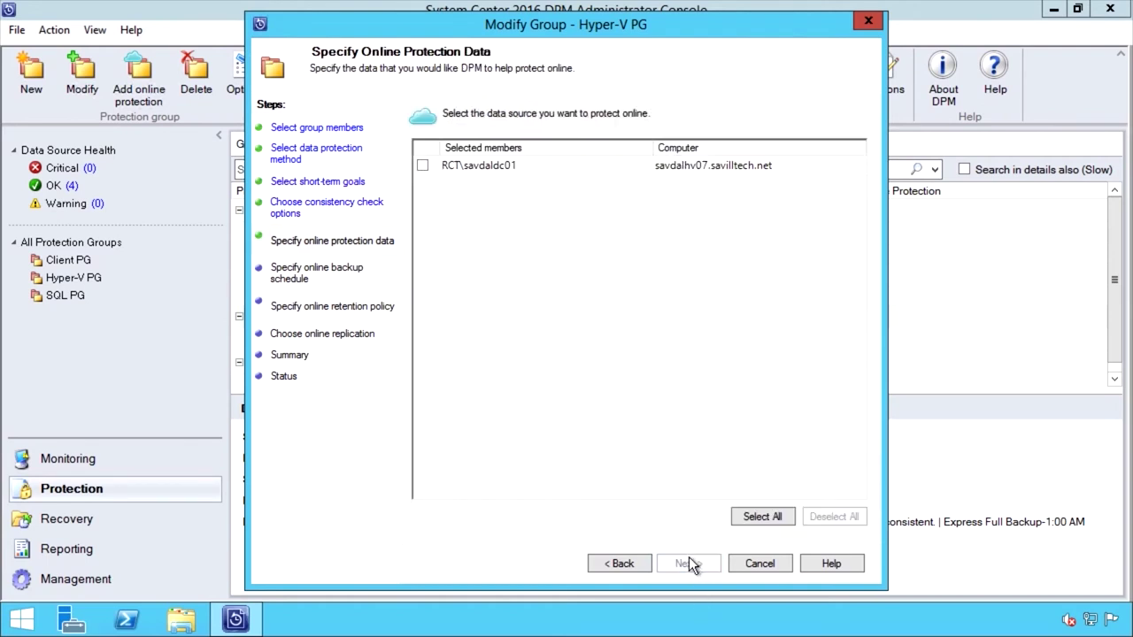
click(423, 163)
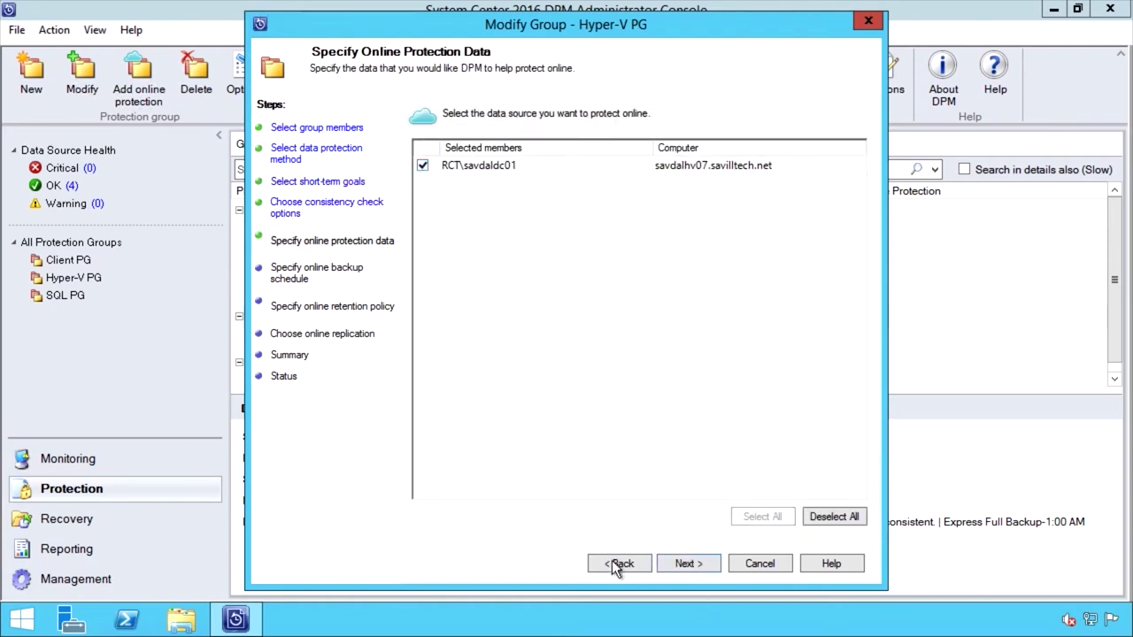
click(688, 563)
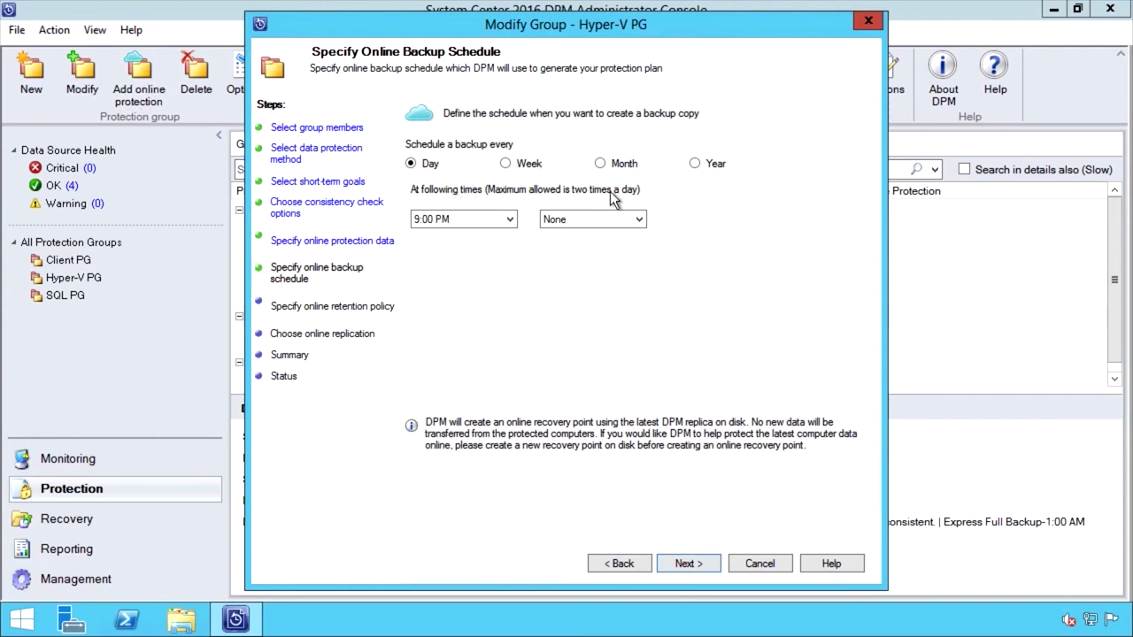
click(690, 563)
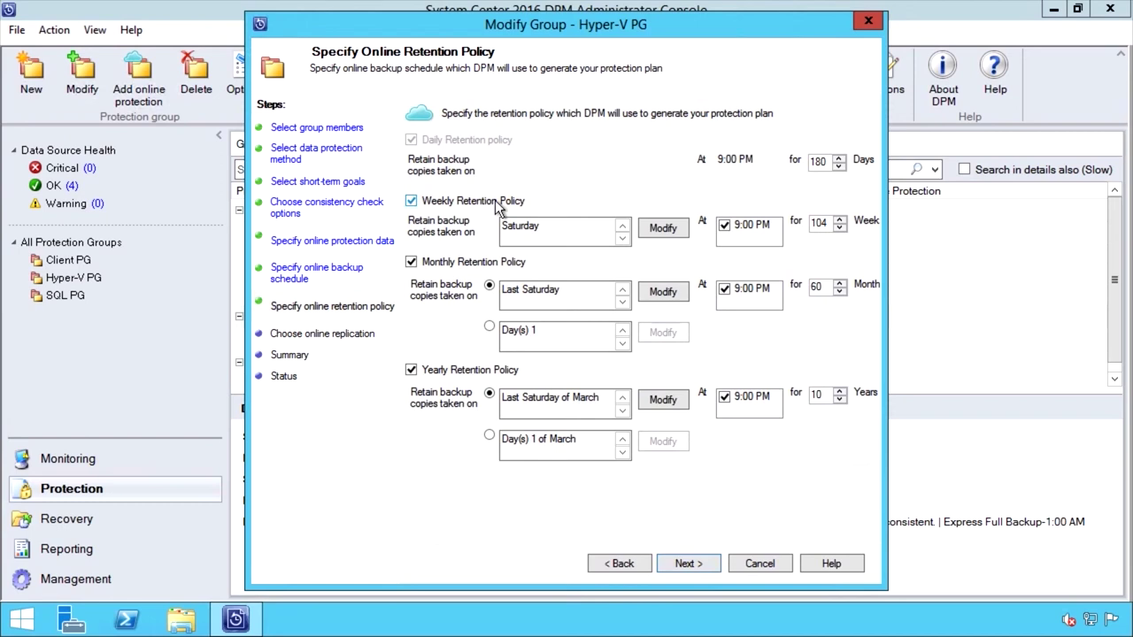